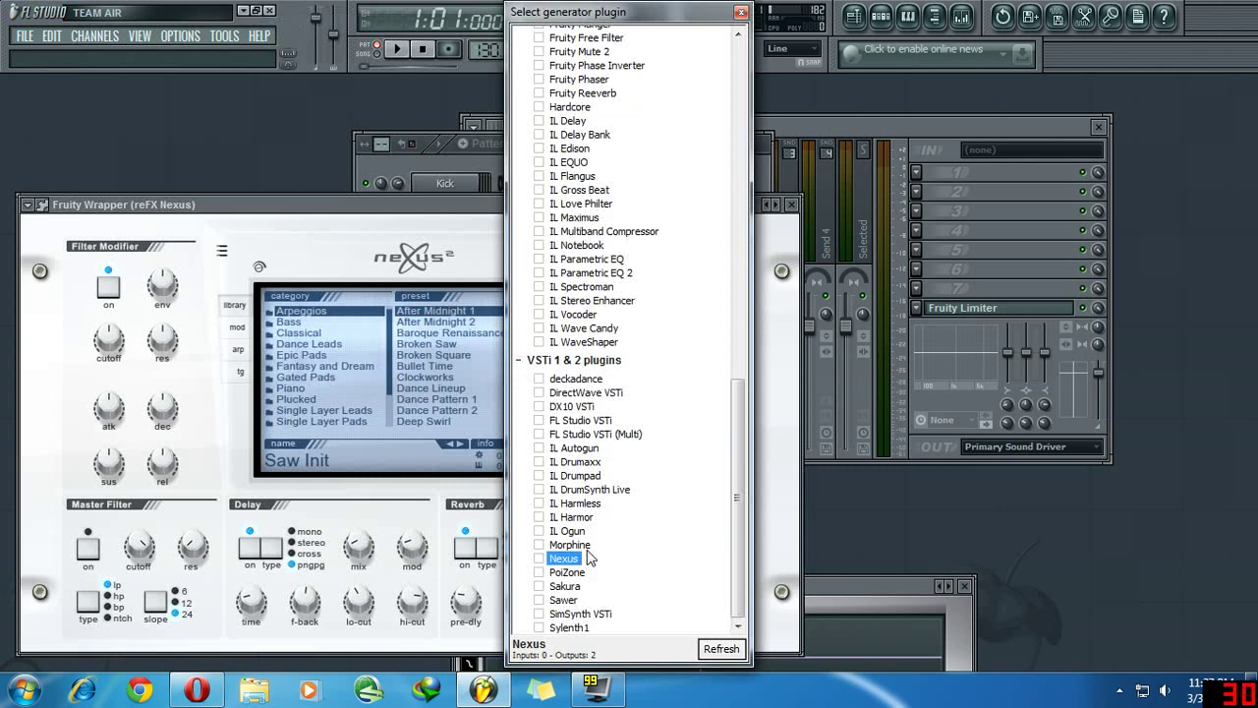
Add a second Nexus generator and load the Attack Lead 3 preset from Single Layer Leads in the first Nexus.
double_click(564, 558)
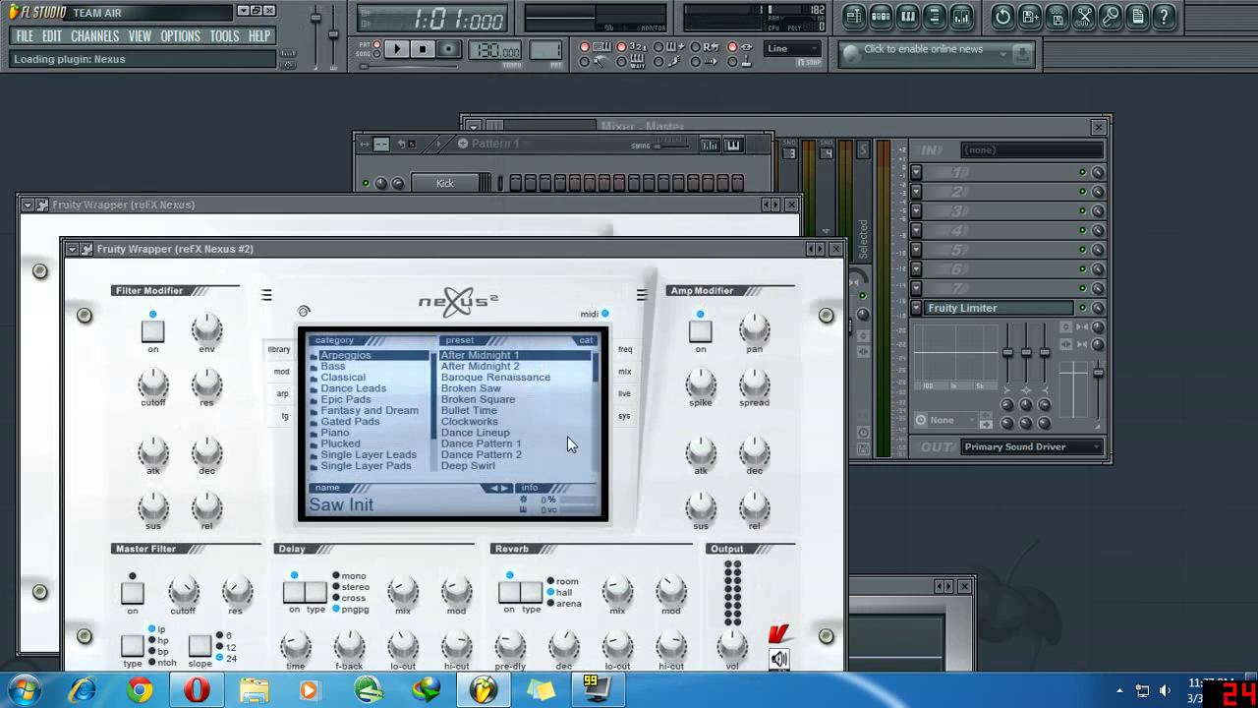
left_click(554, 139)
left_click(333, 215)
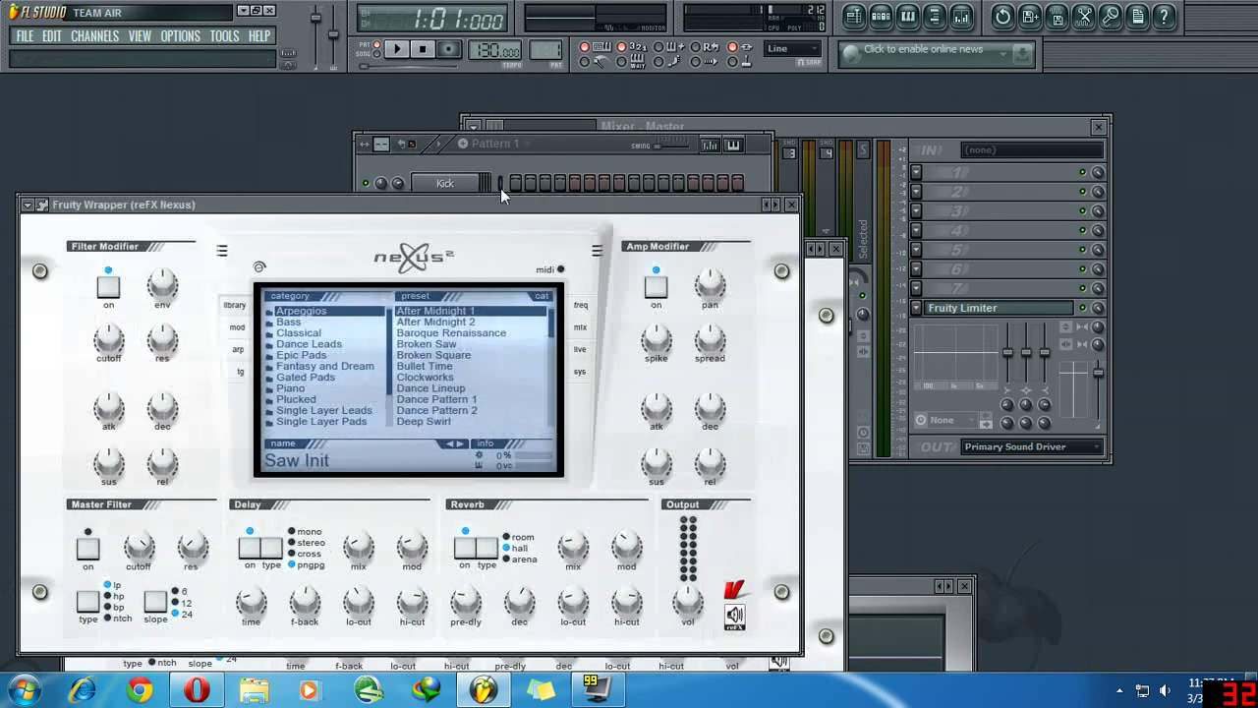
scroll(424, 367, "down", 5)
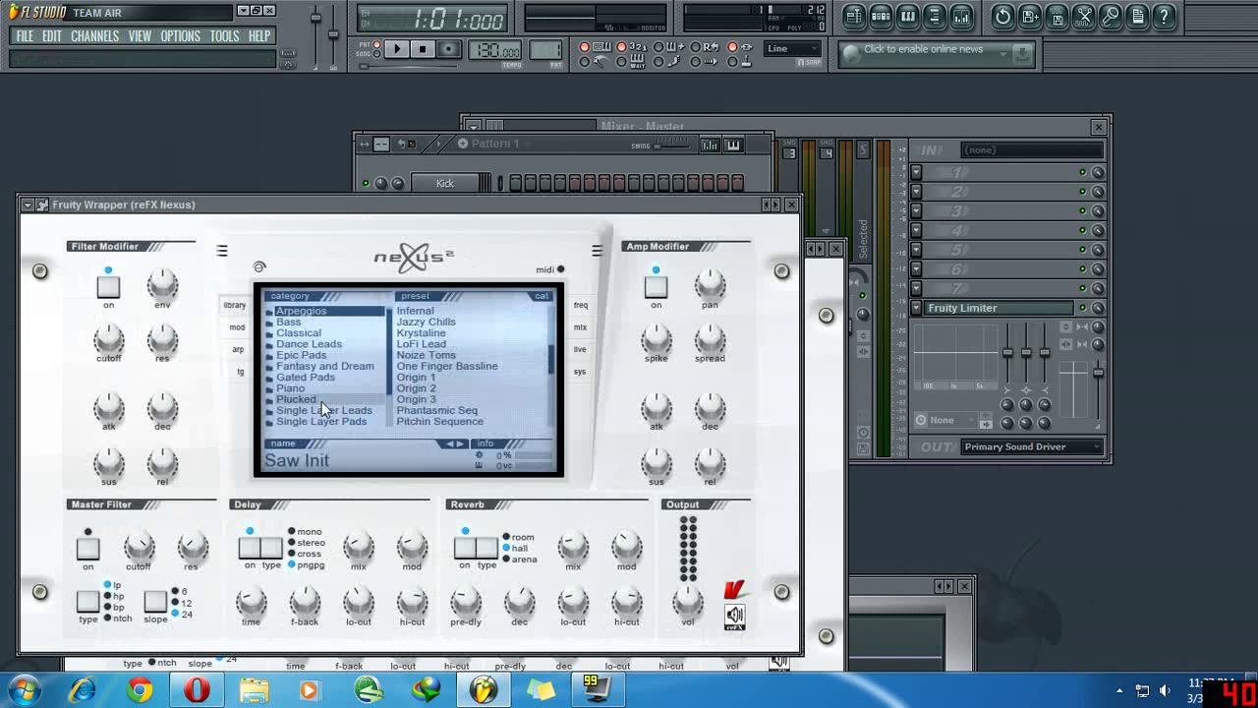
left_click(324, 410)
left_click(451, 344)
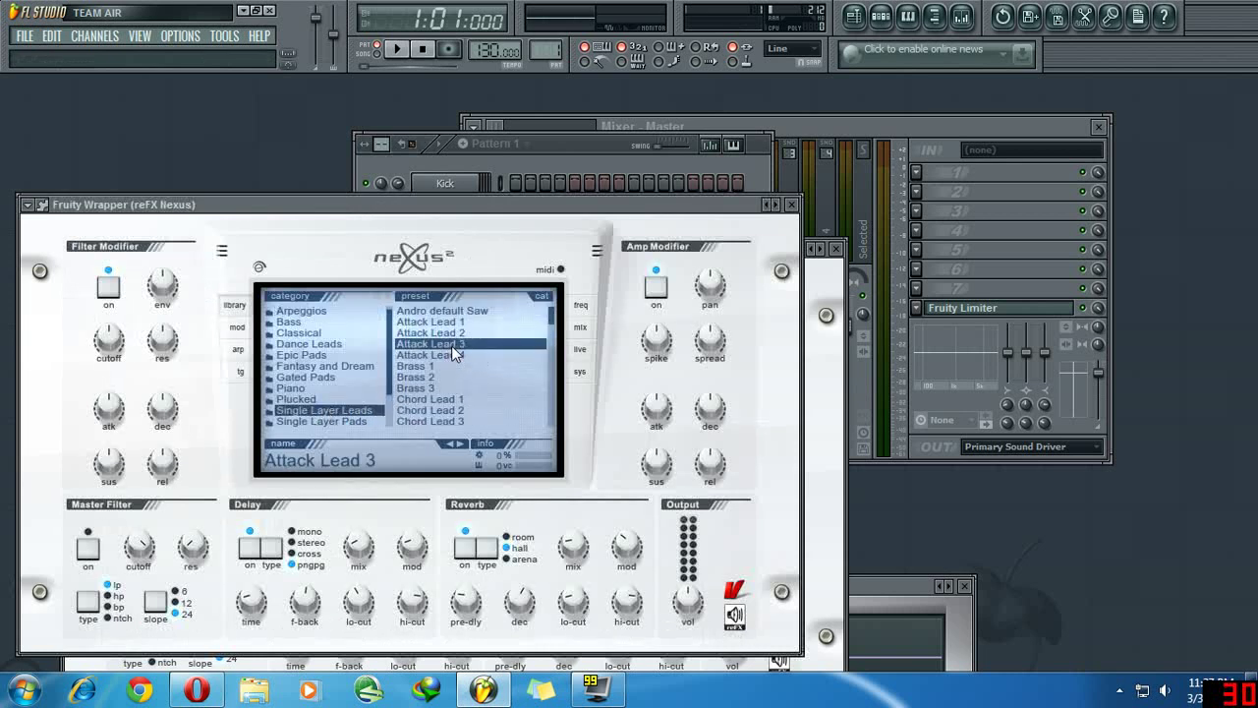
left_click(791, 205)
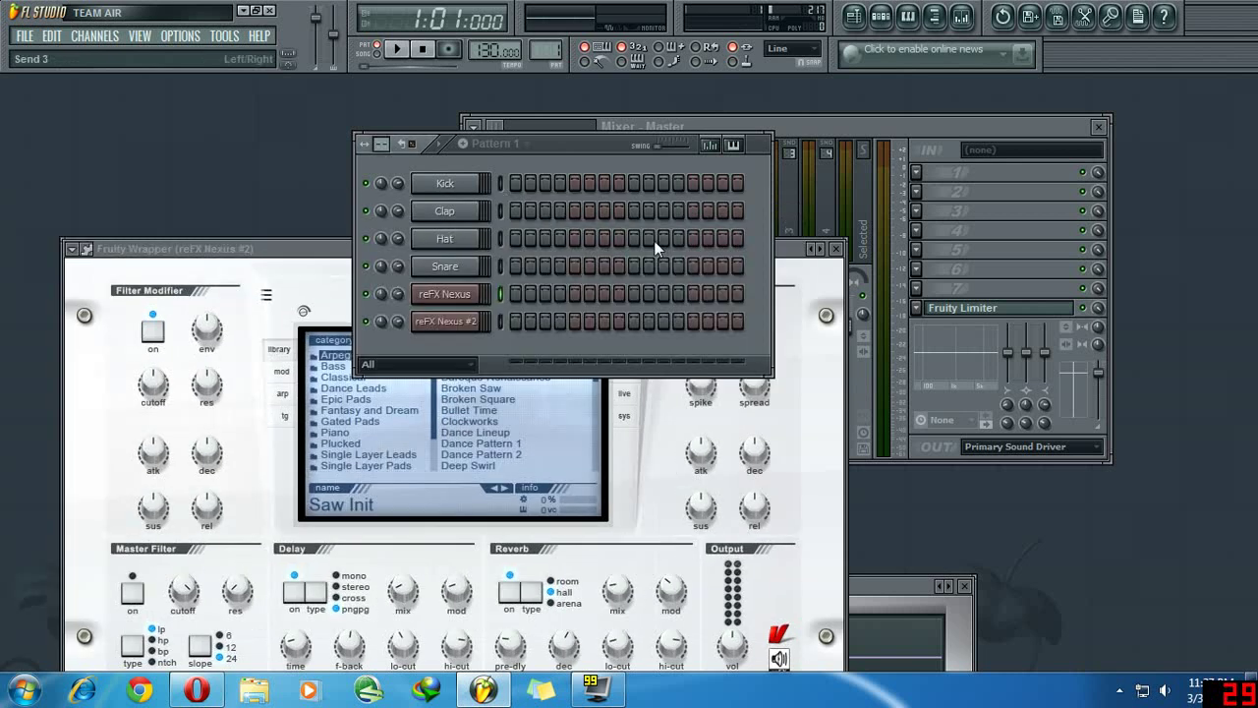
Load the Synthesized Piano 2 preset from the Piano category in the reFX Nexus #2 channel.
left_click(433, 324)
left_click(406, 434)
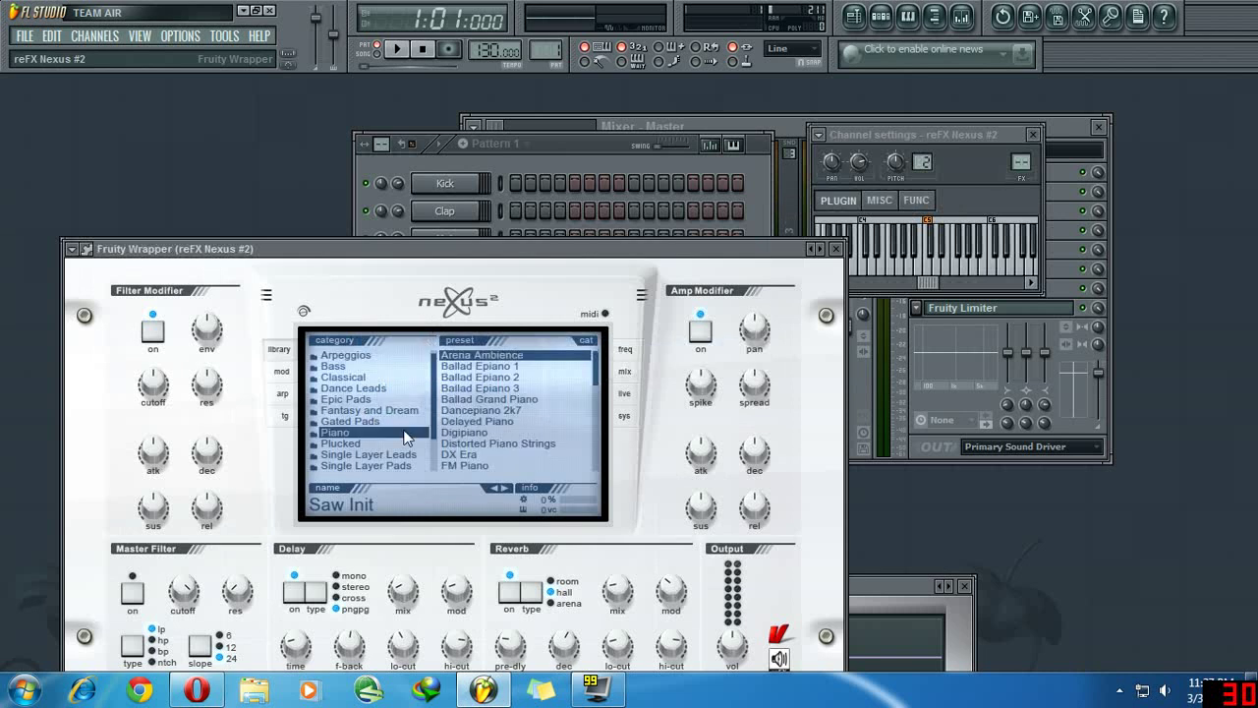
scroll(478, 431, "down", 6)
left_click(516, 463)
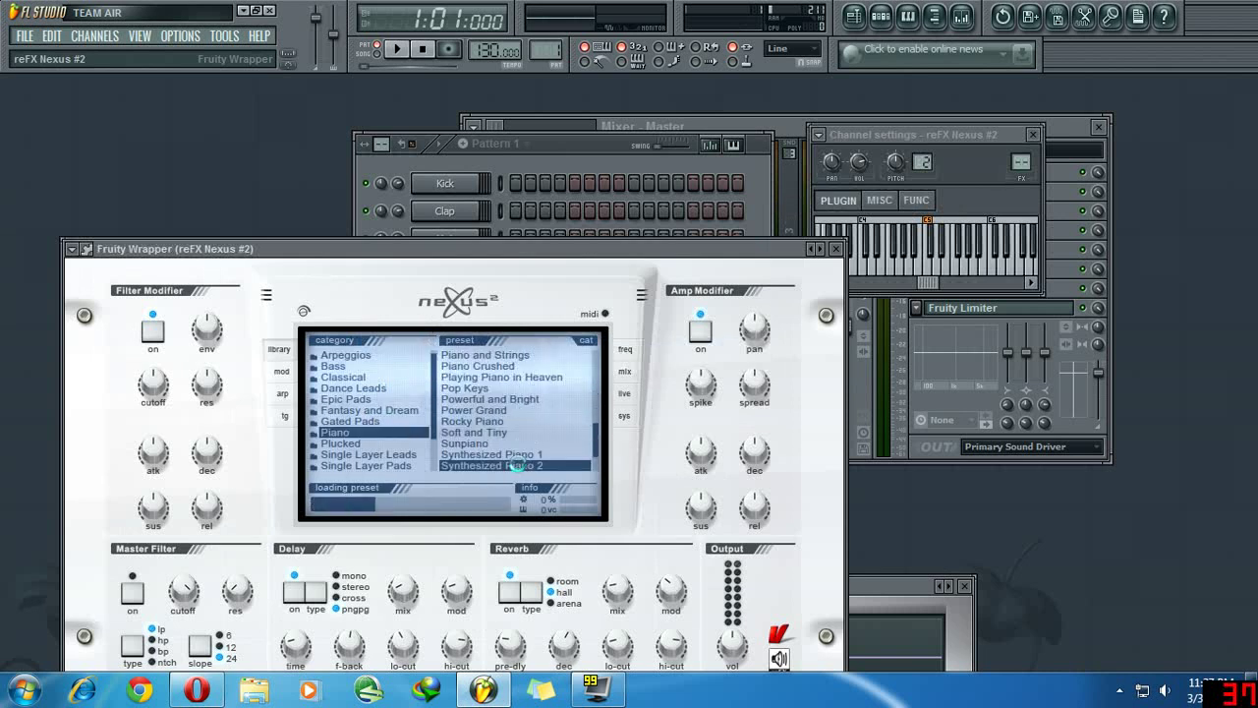
Open the piano roll of the first reFX Nexus channel, show it with piano keys and audition two keys.
left_click(543, 160)
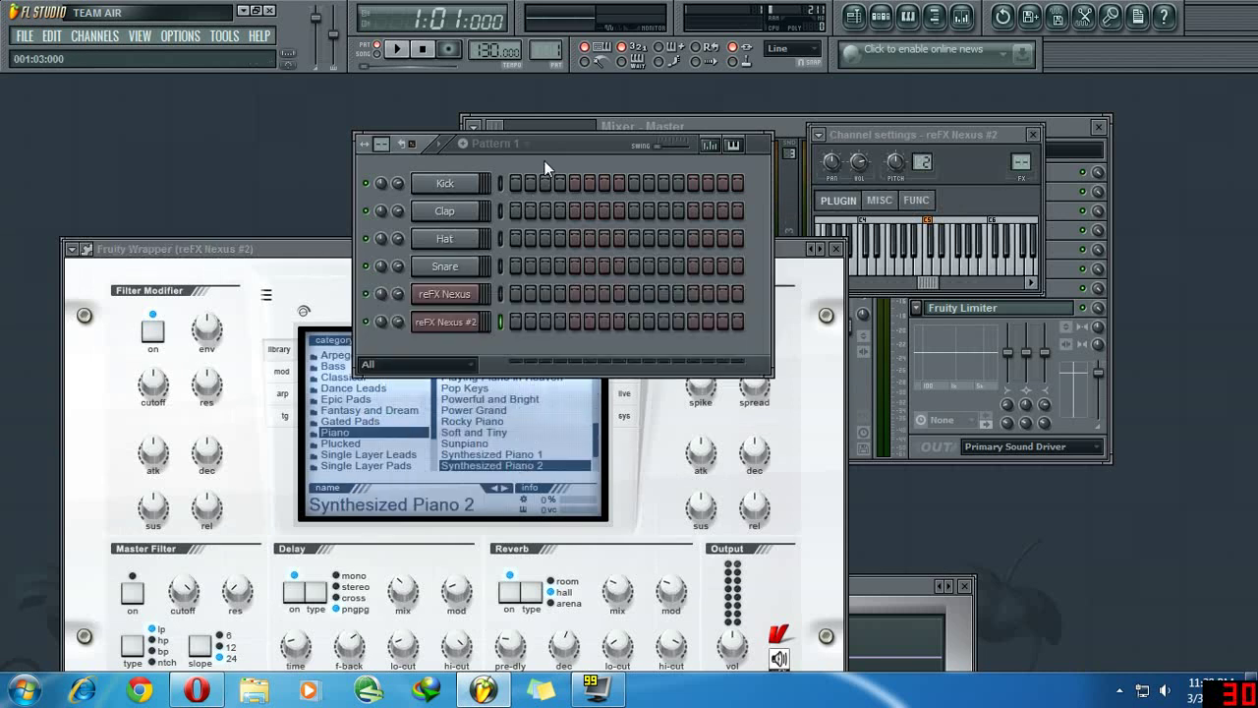
right_click(485, 291)
left_click(487, 292)
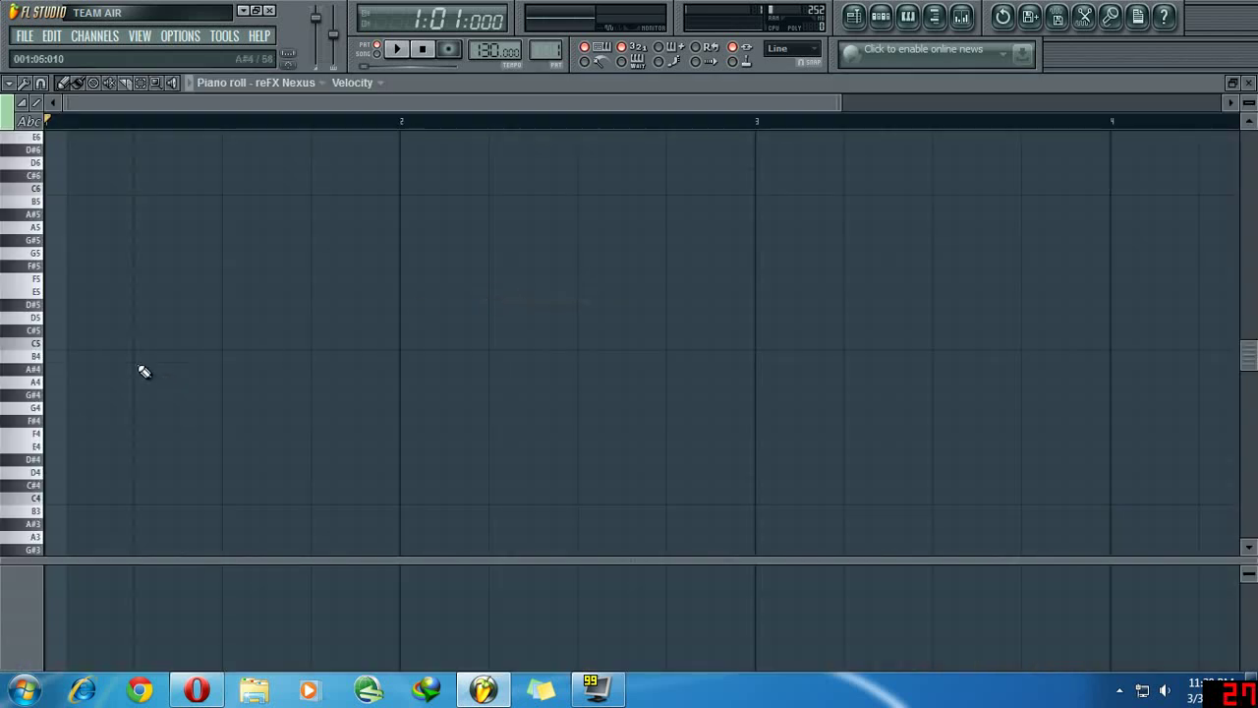
left_click(29, 121)
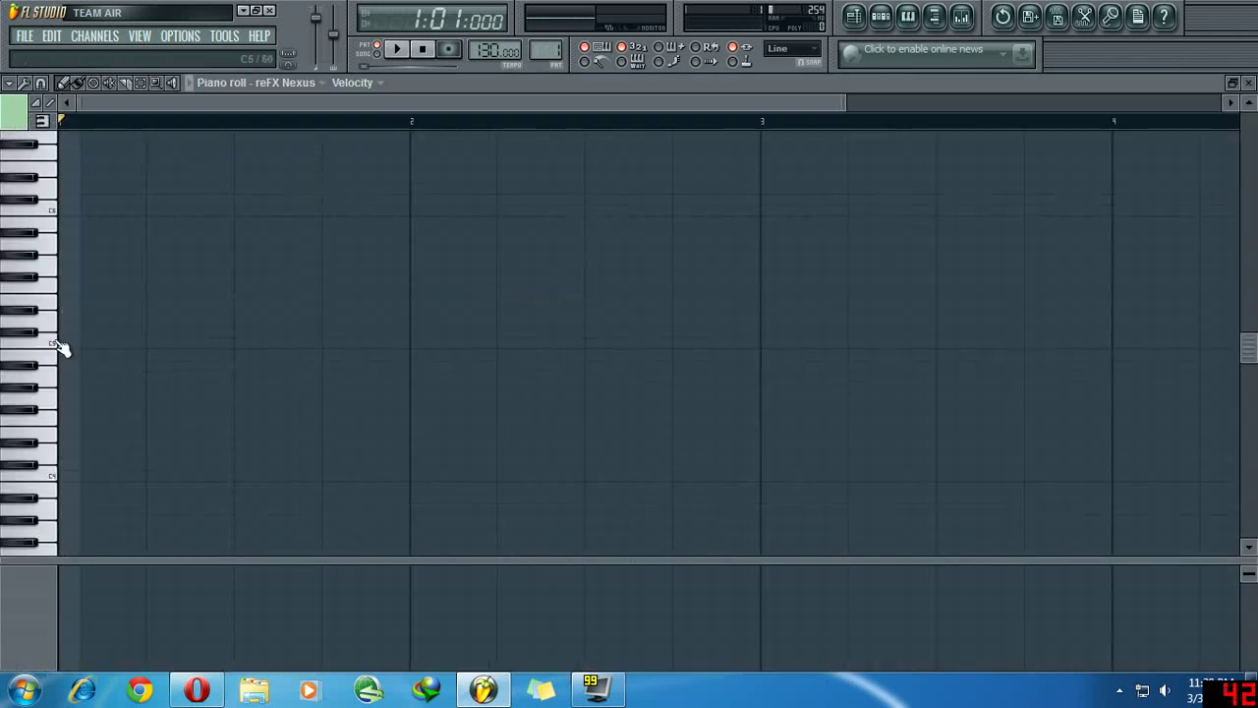
left_click(39, 258)
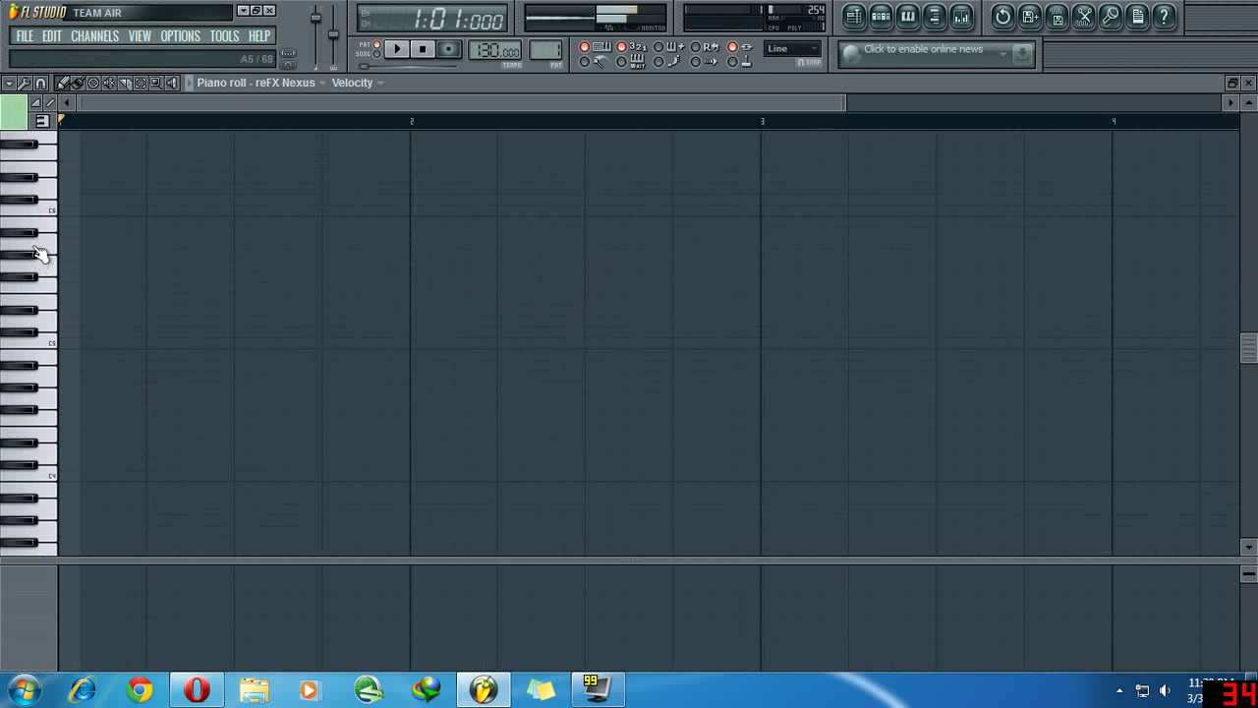
left_click(35, 235)
Draw a rising three-note motif in bar 1: G#5 on step 1, A#5 on step 2 and B5 on step 4.
left_click(67, 255)
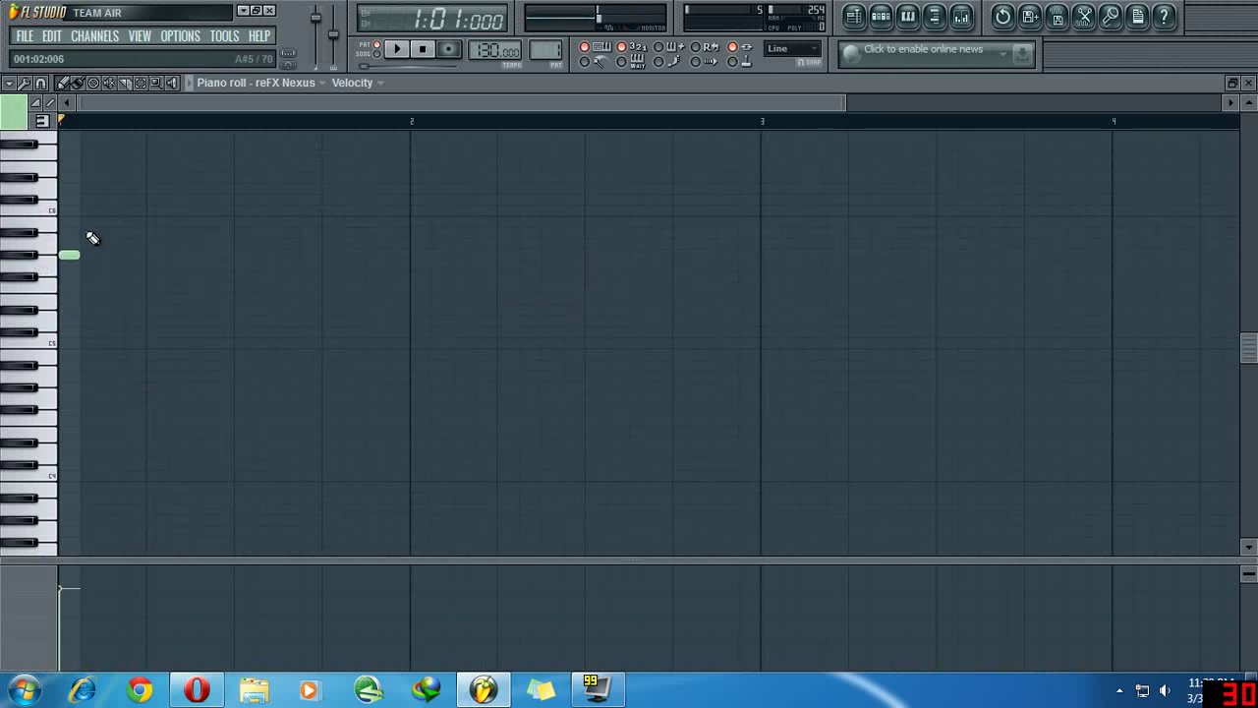
left_click(82, 232)
left_click(128, 221)
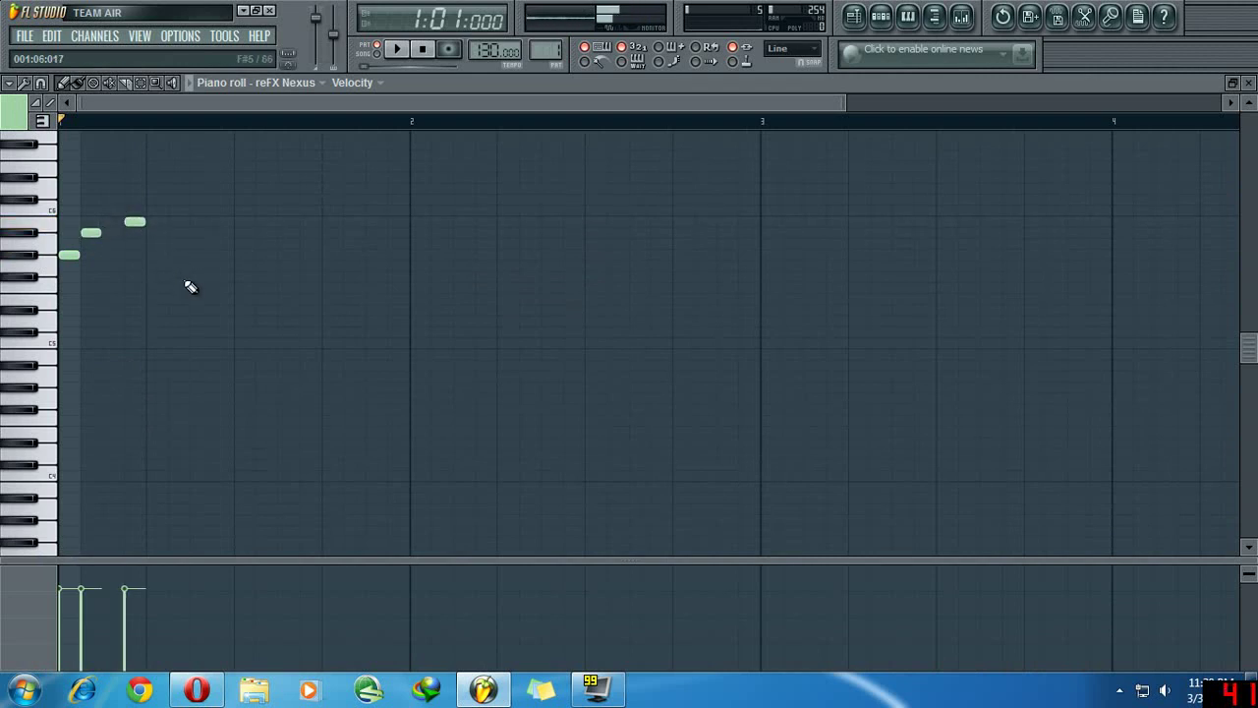
Copy the three-note motif to steps 6 and 12 of bar 1 and play the pattern briefly.
left_click_drag(191, 287, 56, 185)
left_click_drag(70, 252, 317, 251)
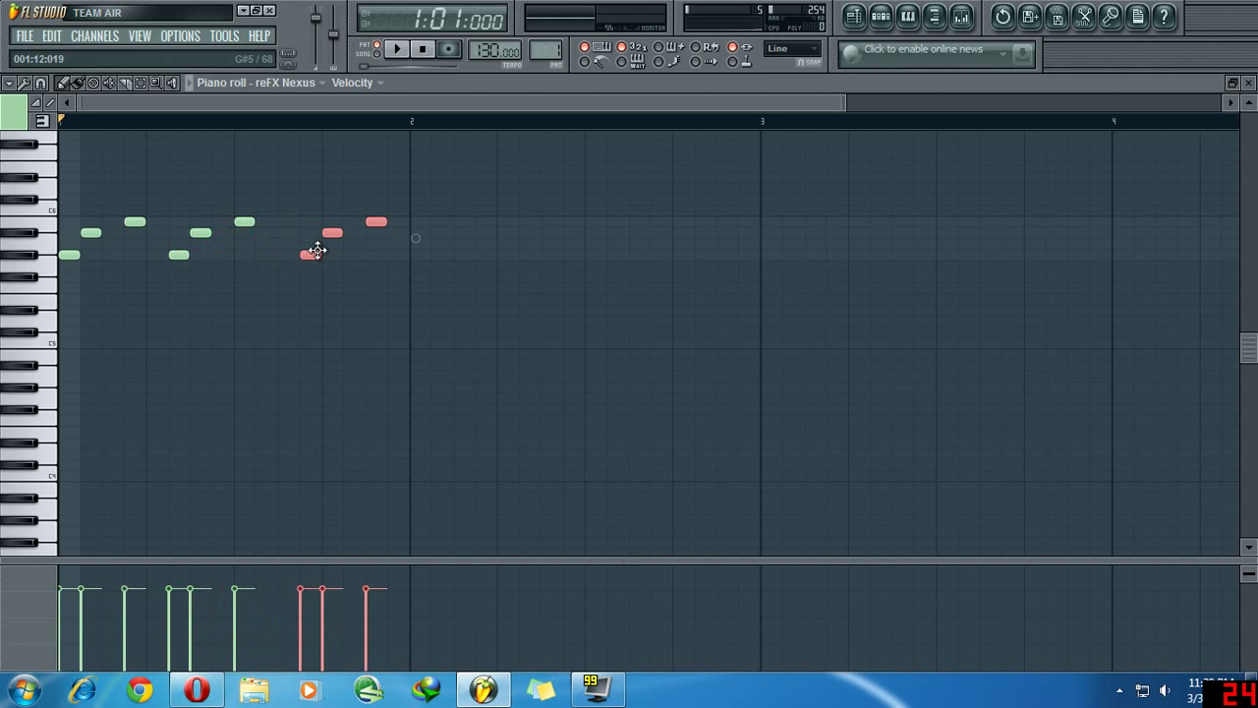
key("space")
key("space")
Copy all bar 1 notes into bar 2, and copy both bars into bars 3 and 4 two semitones higher.
key("ctrl+a")
scroll(233, 399, "up", 3)
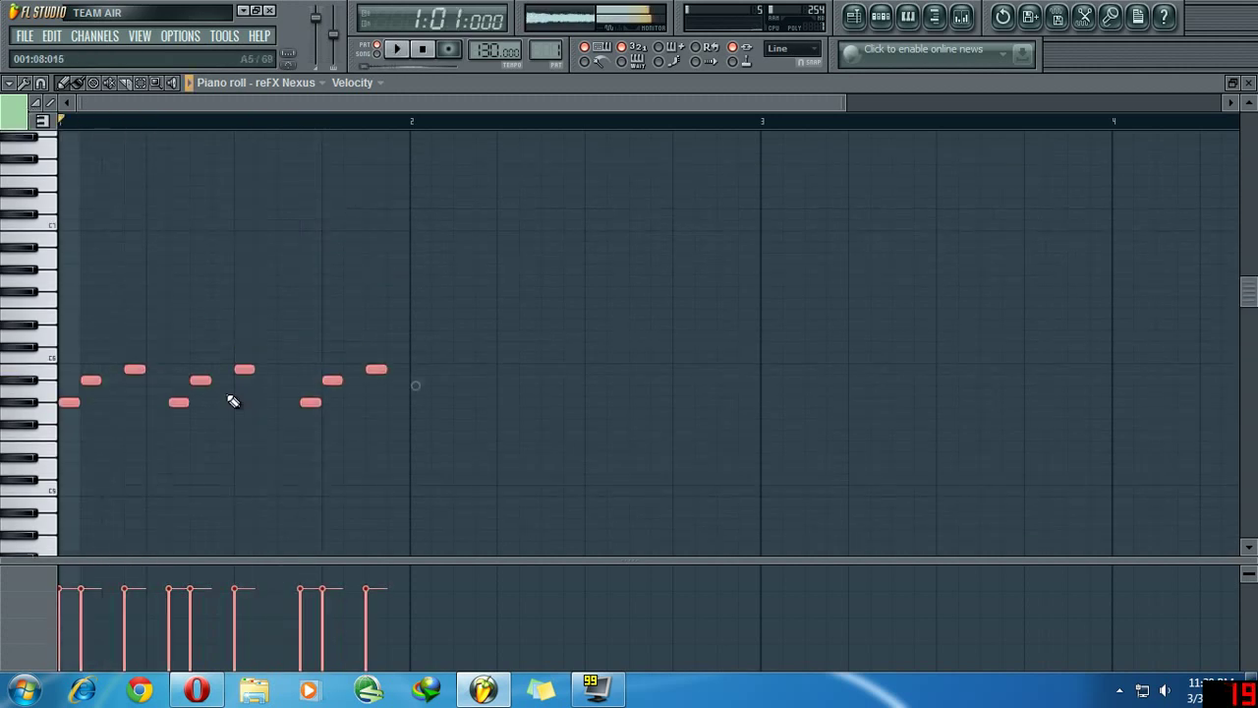
left_click_drag(69, 401, 422, 399)
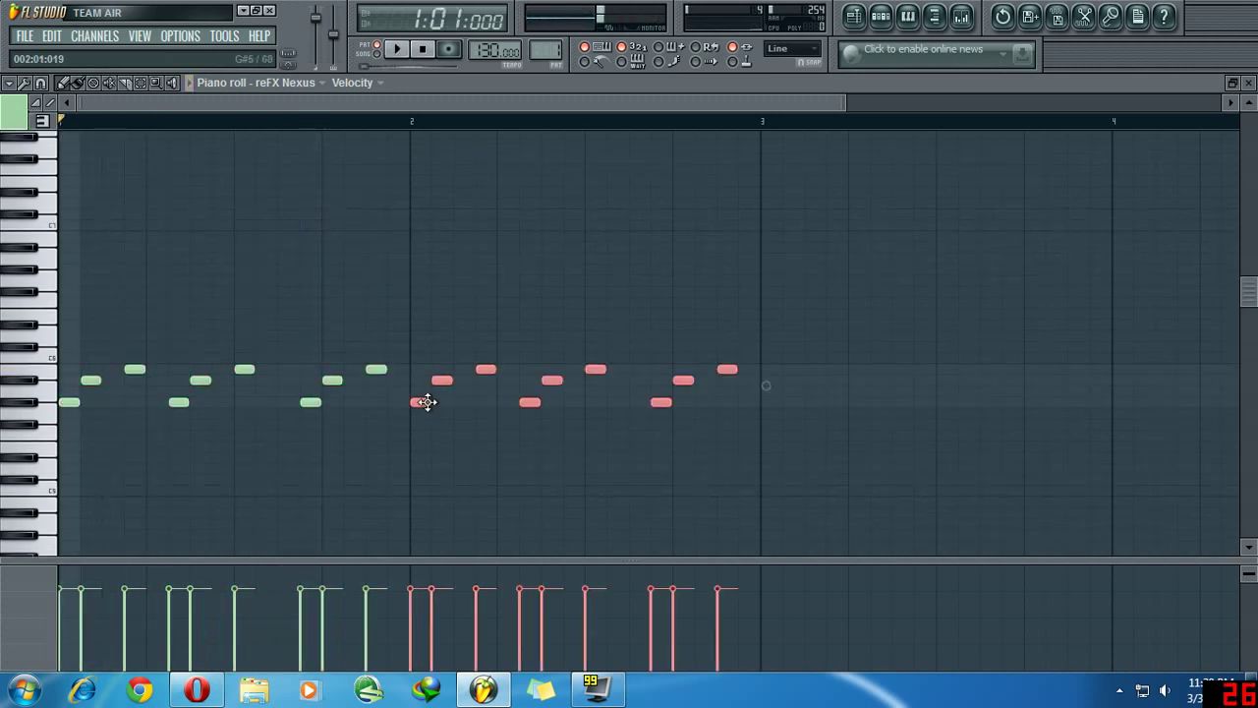
mouse_move(792, 472)
left_mouse_down()
mouse_move(185, 292)
mouse_move(51, 282)
left_mouse_up()
left_click_drag(67, 399, 762, 375)
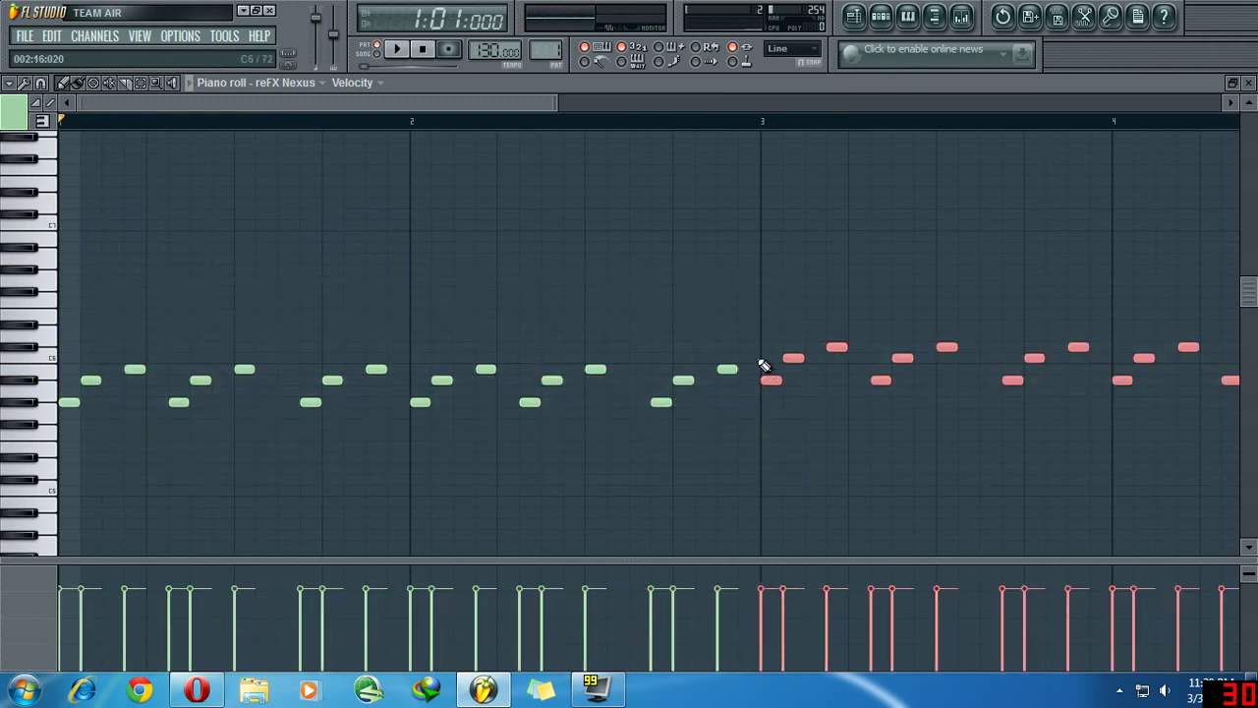
Lower the middle note of every motif in bars 3 and 4 to B5.
left_click_drag(516, 103, 609, 105)
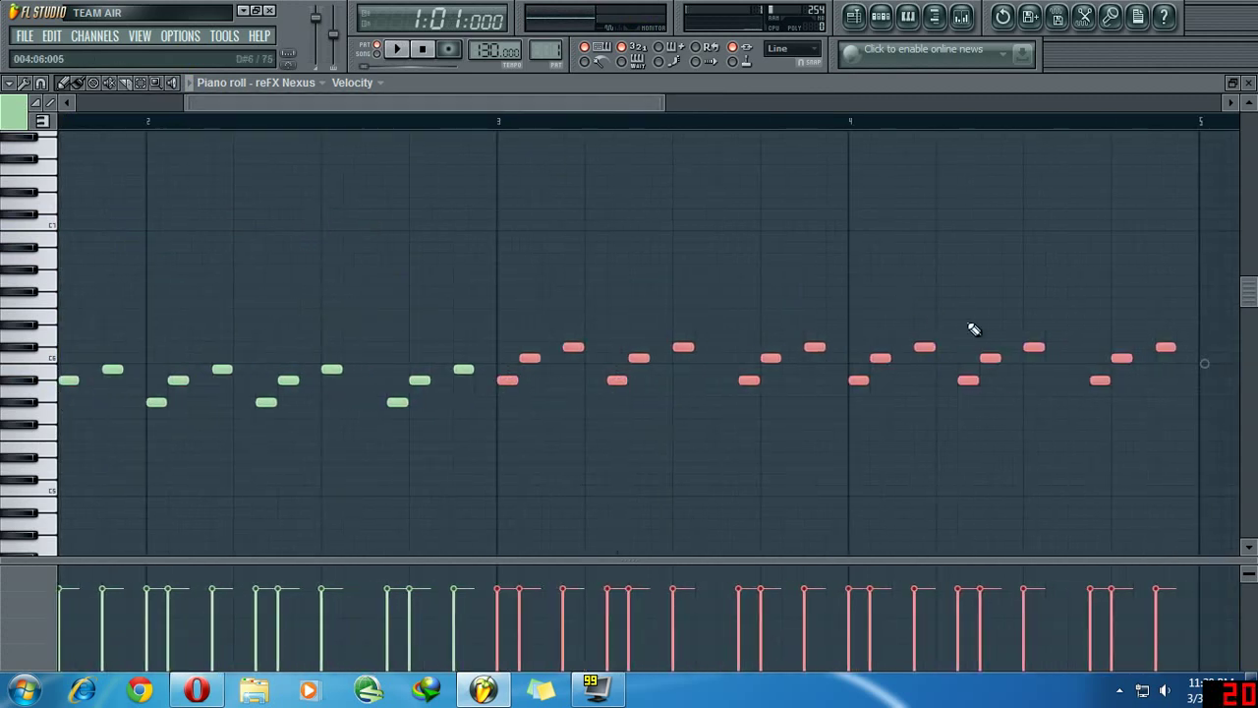
left_click_drag(1202, 350, 446, 308)
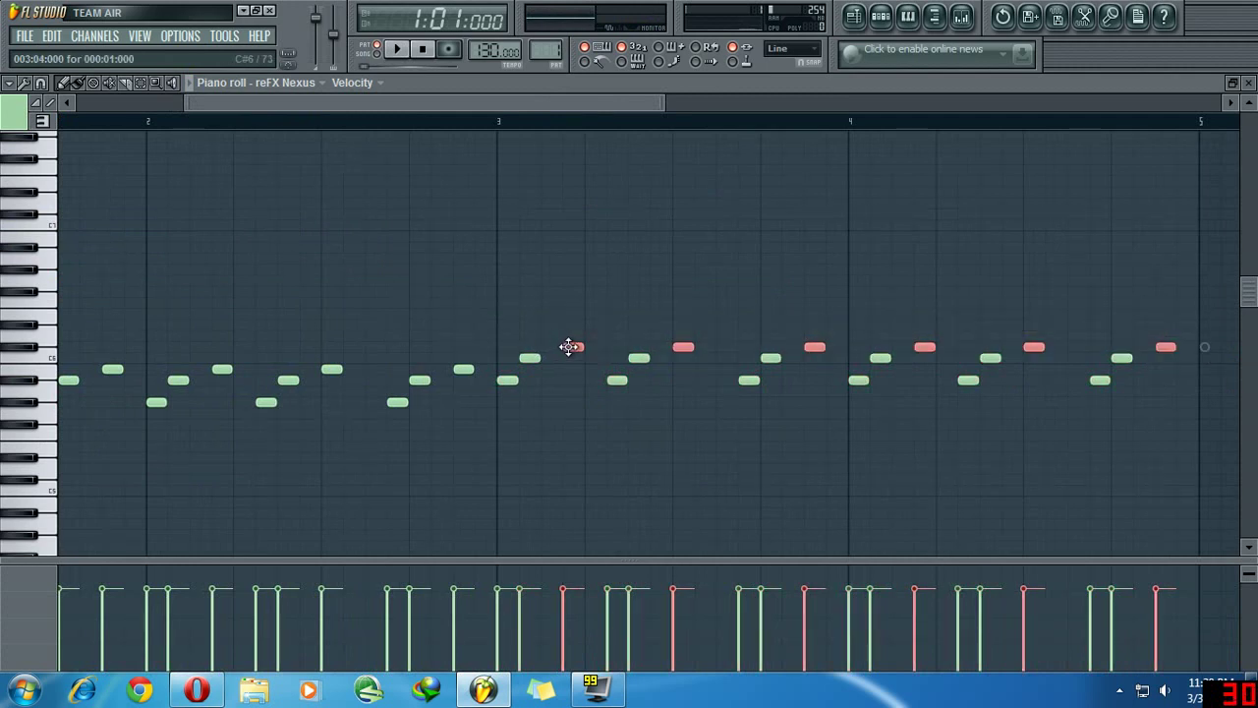
scroll(1081, 375, "down", 5)
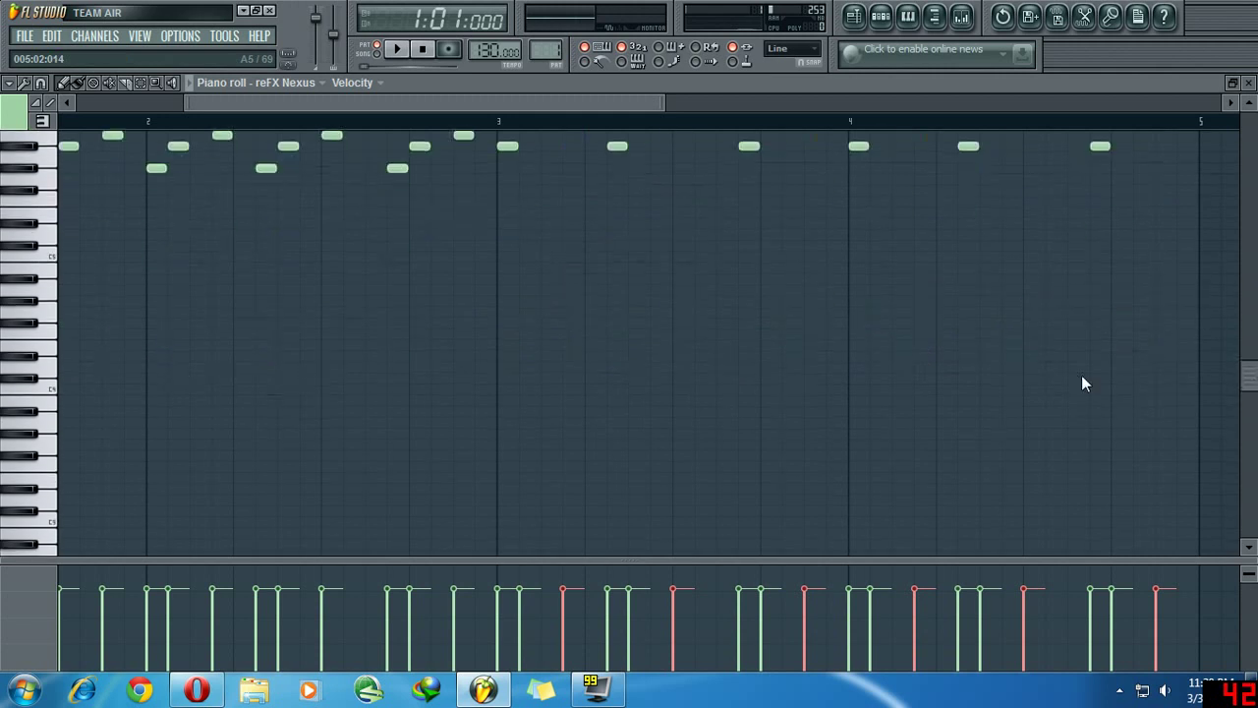
scroll(1045, 404, "up", 3)
scroll(582, 305, "up", 1)
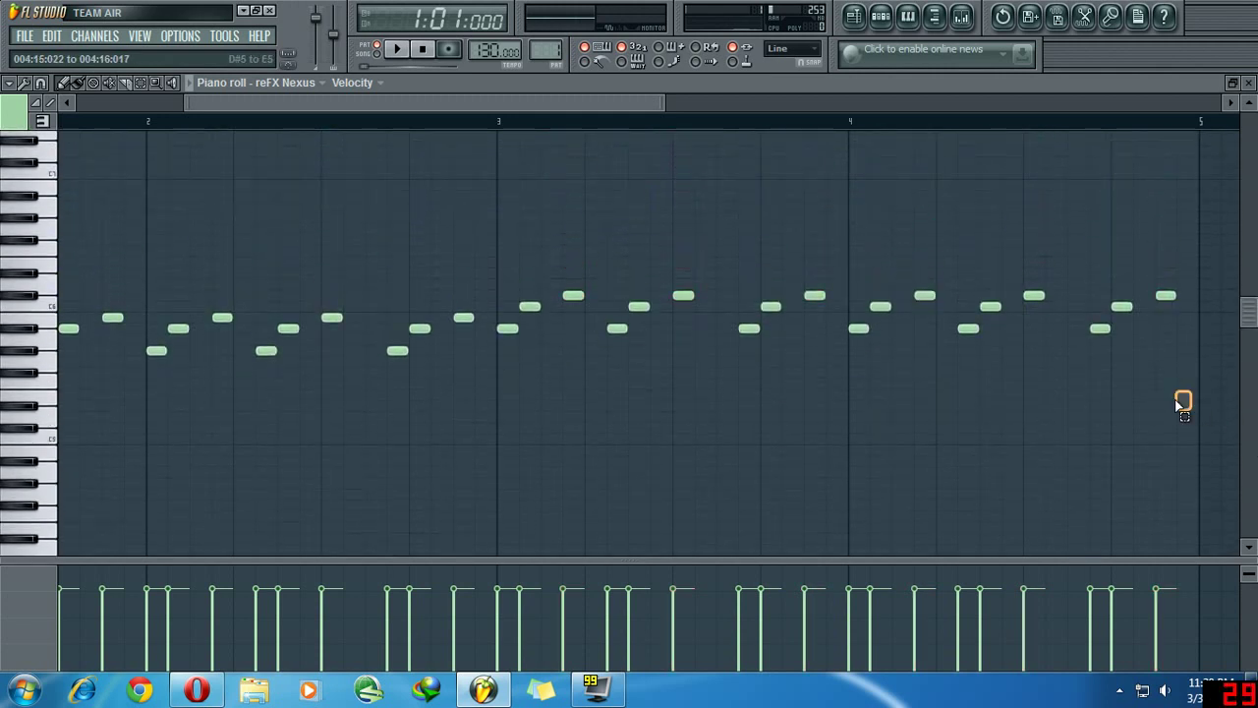
left_click_drag(1187, 408, 1066, 388)
left_click_drag(1146, 324, 528, 317)
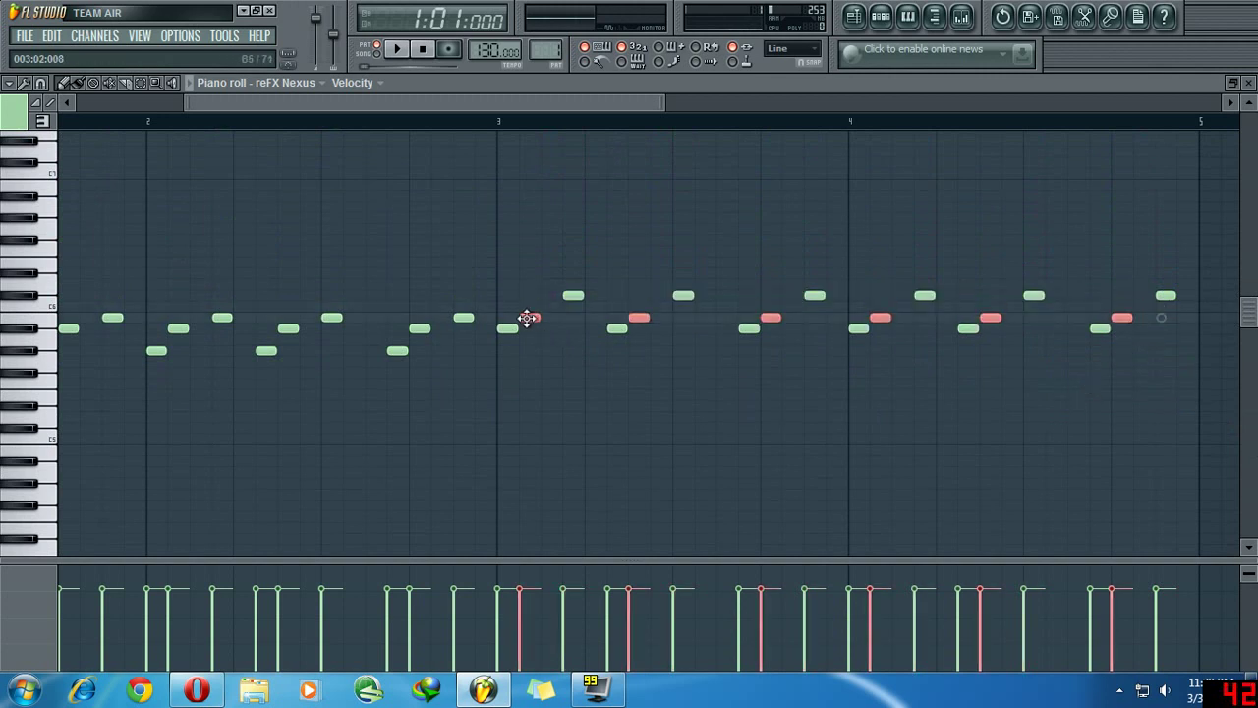
Raise the top note of every motif in bars 3 and 4 to D#6 and play the pattern back.
left_click_drag(1224, 311, 563, 273)
key("space")
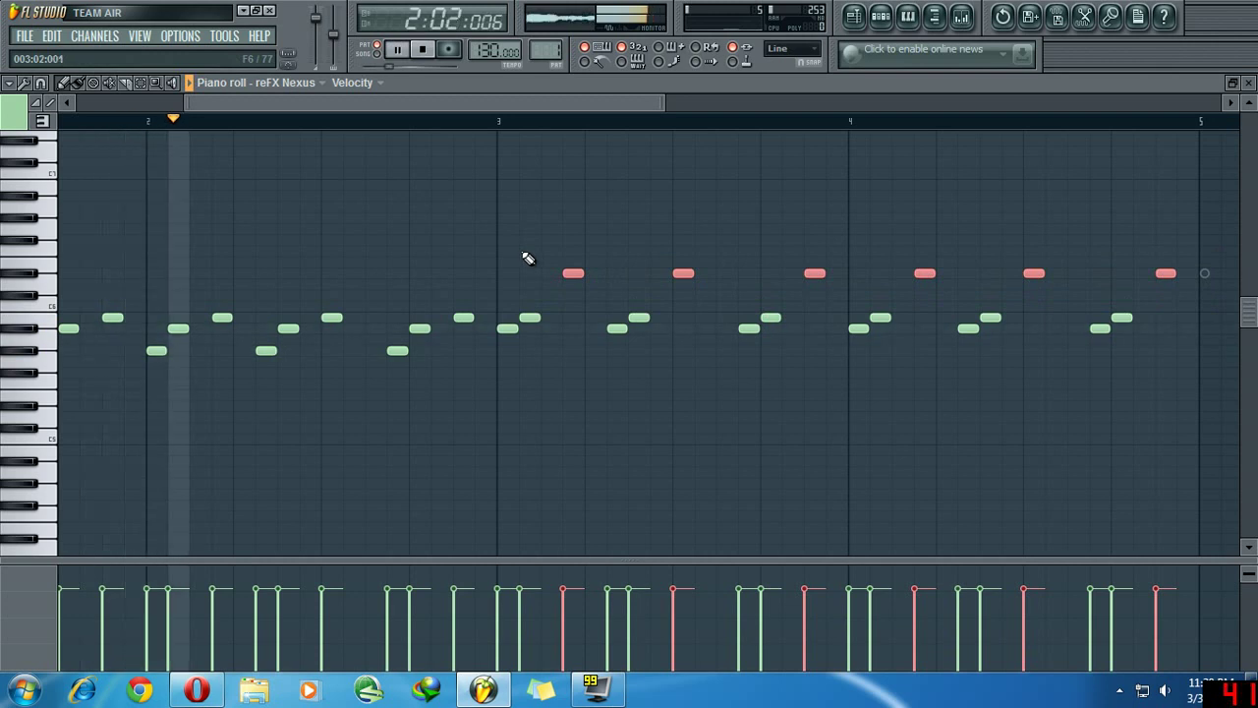
left_click_drag(549, 103, 665, 103)
key("space")
Raise the last note of bar 4 to F#6 and copy that closing motif to steps 1, 6 and 12 of bar 5.
left_click(865, 286, "ctrl")
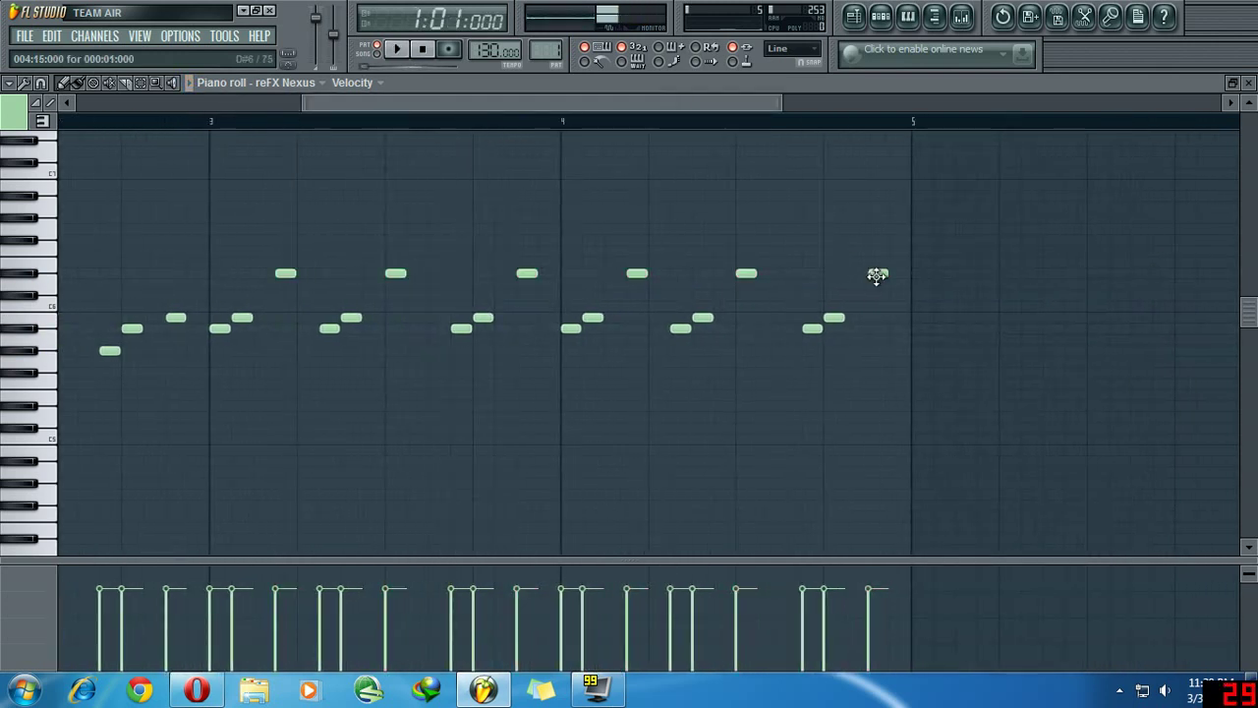
left_click_drag(876, 275, 872, 242)
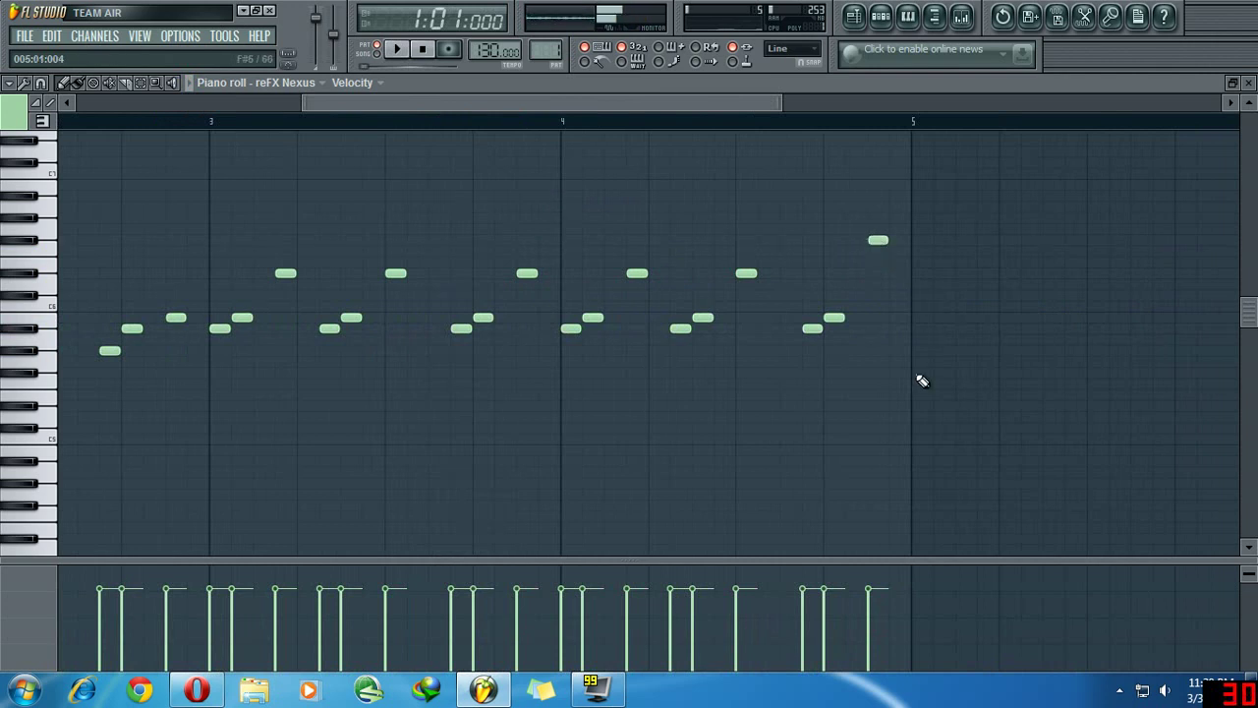
left_click_drag(921, 381, 817, 205)
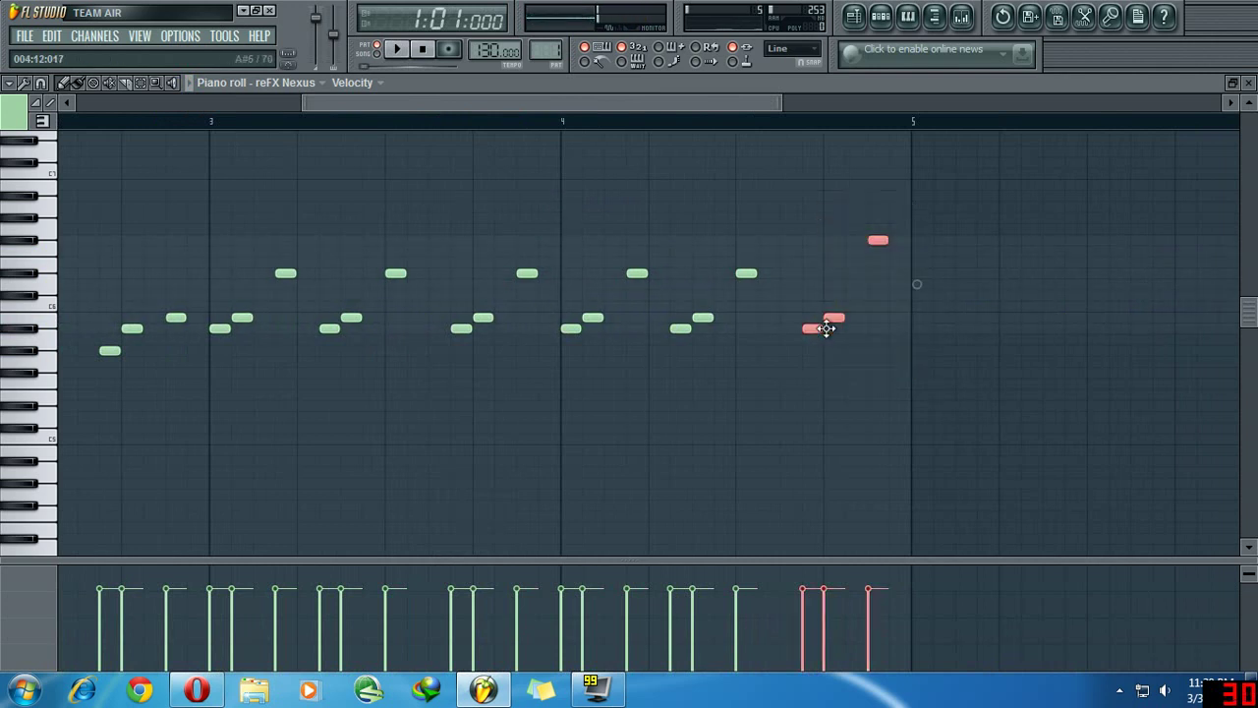
left_click_drag(825, 328, 934, 328)
left_click_drag(594, 104, 710, 104)
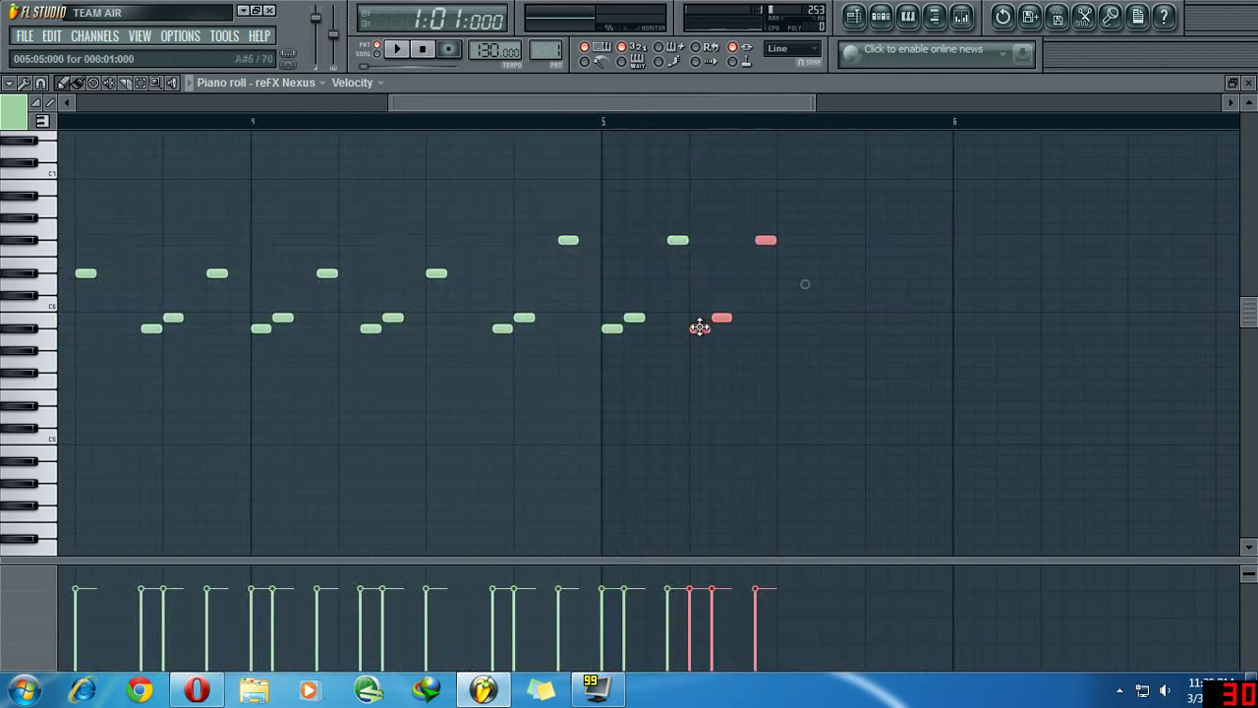
left_click_drag(698, 327, 840, 327)
Copy the three motifs of bar 5 into bar 6 at the same pitch.
left_click_drag(730, 110, 819, 108)
left_click_drag(672, 354, 359, 227)
left_click_drag(364, 326, 707, 325)
Deselect the copied notes and raise the last note of bar 6 to G#6.
left_click_drag(716, 106, 812, 124)
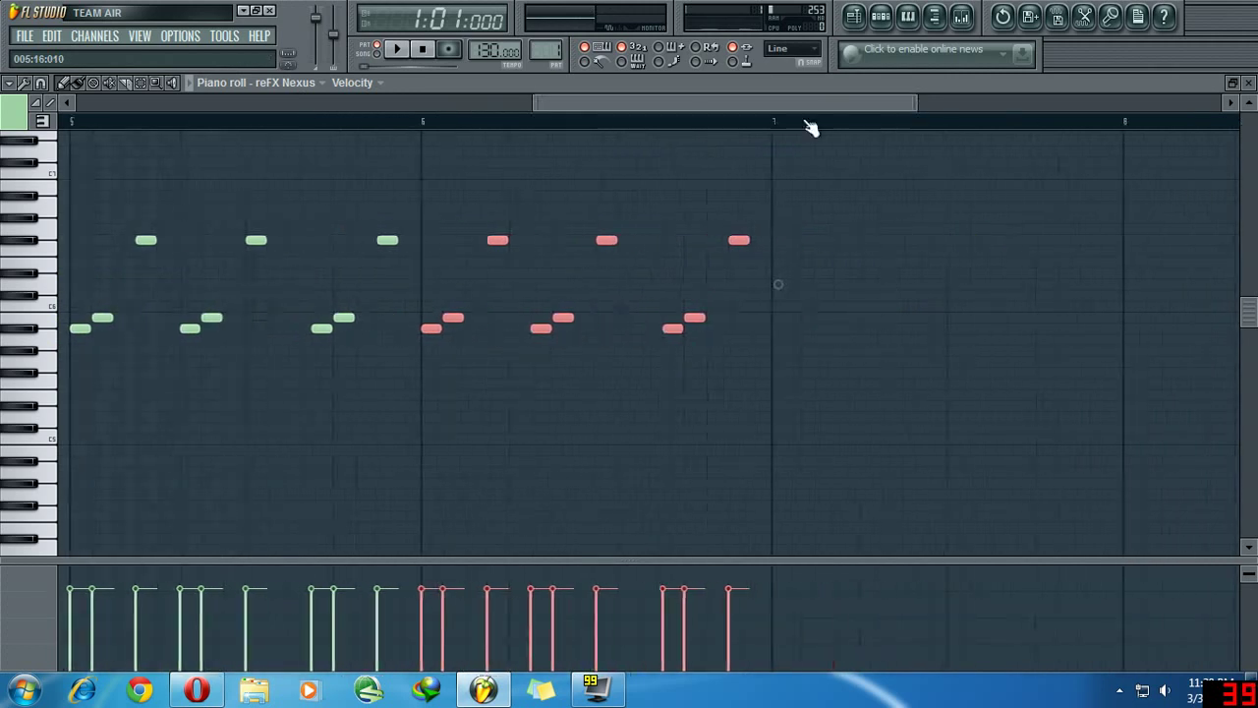
left_click(834, 254)
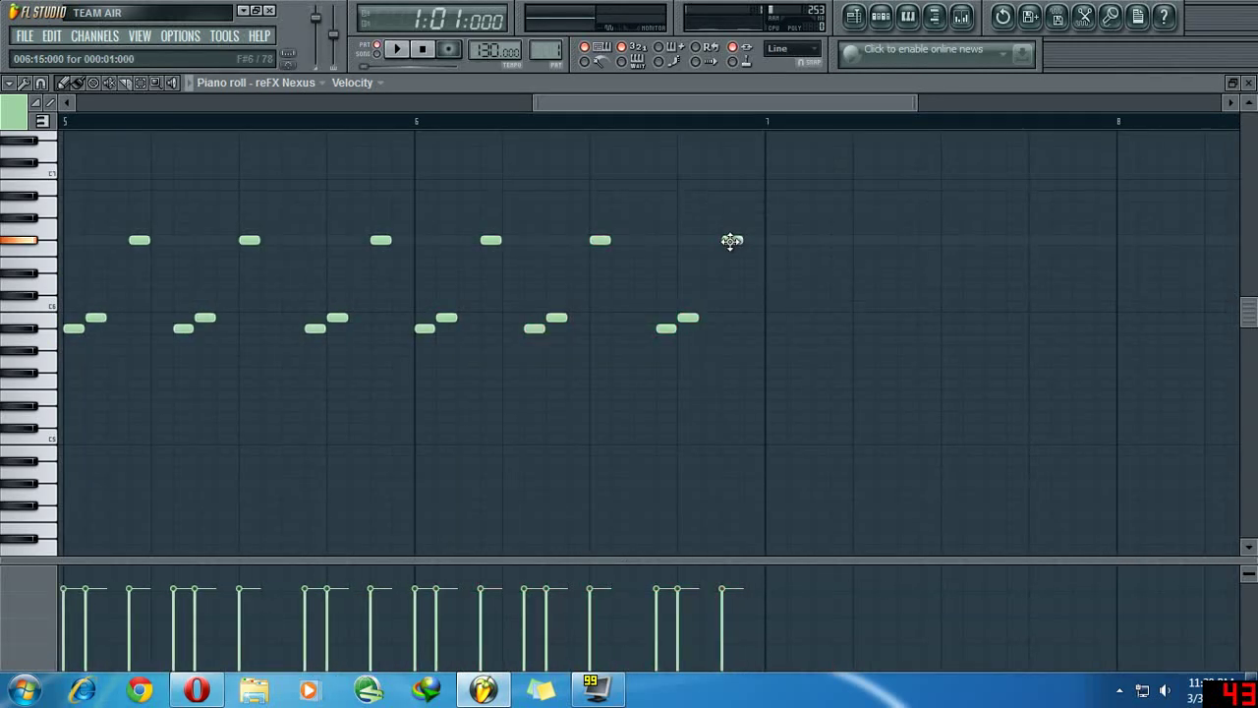
left_click_drag(727, 233, 727, 216)
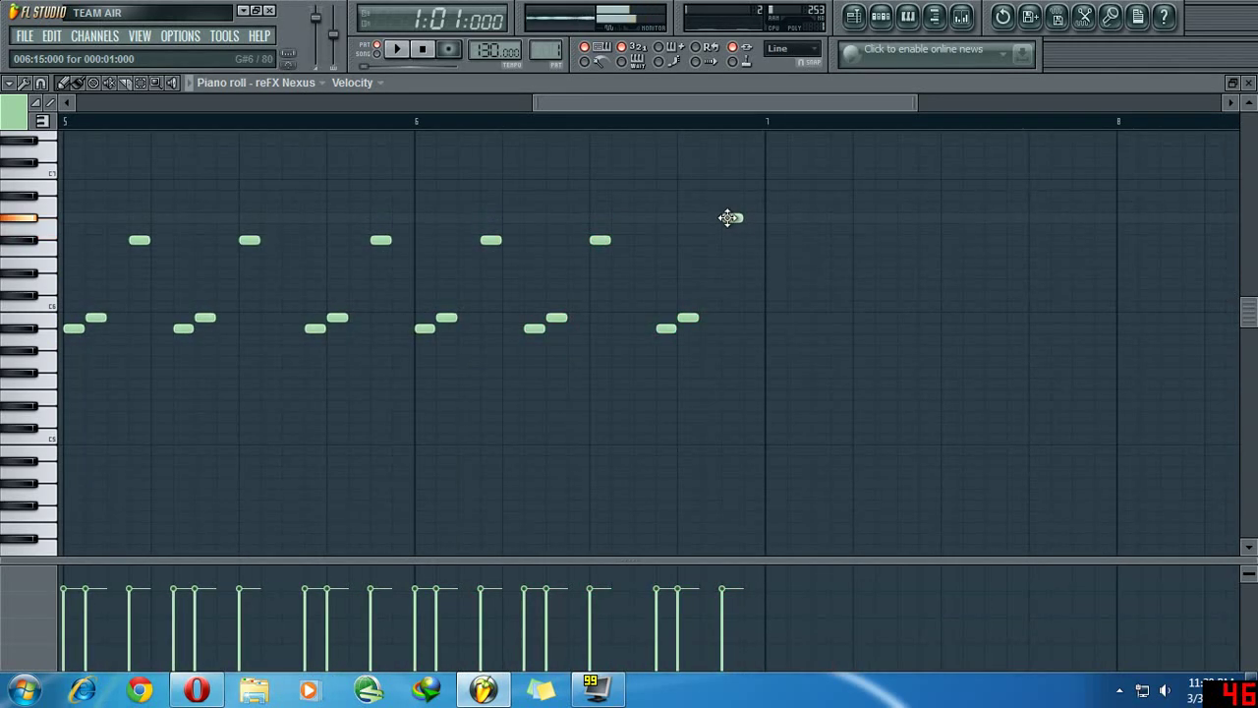
Switch the piano roll to note names and copy the closing motif of bar 6 to the start of bar 7.
left_click(43, 125)
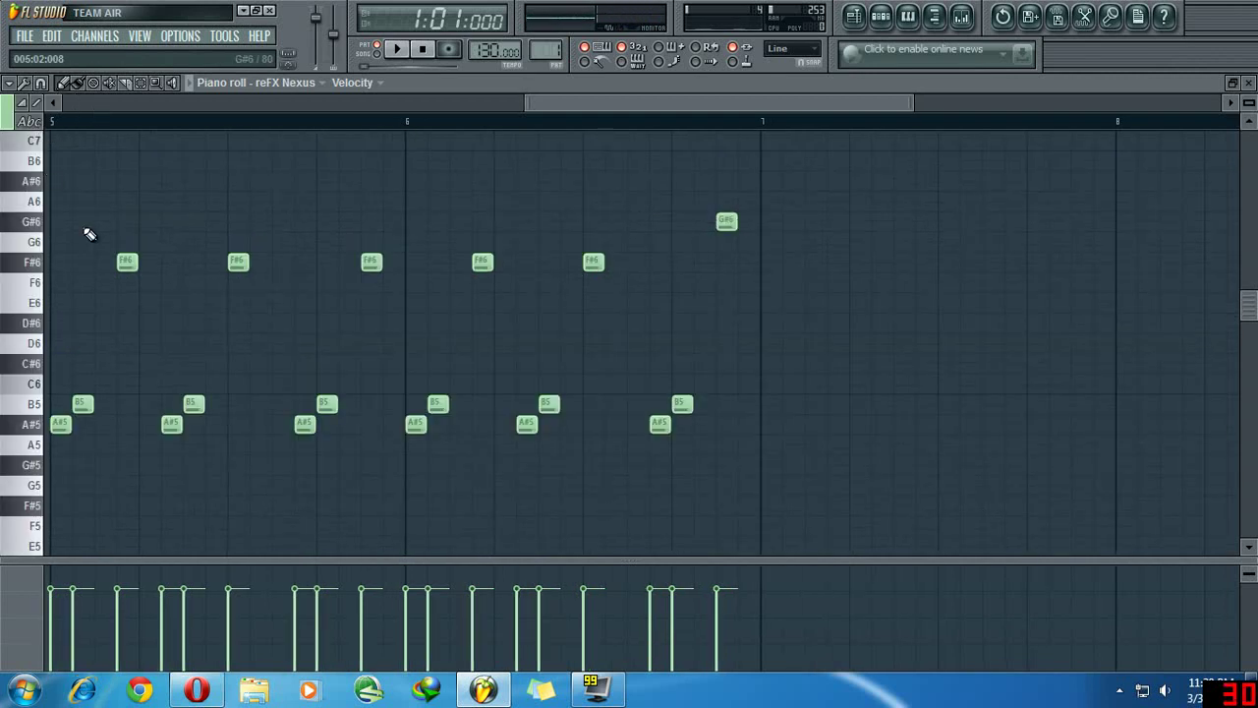
scroll(187, 258, "up", 3)
scroll(540, 281, "down", 4)
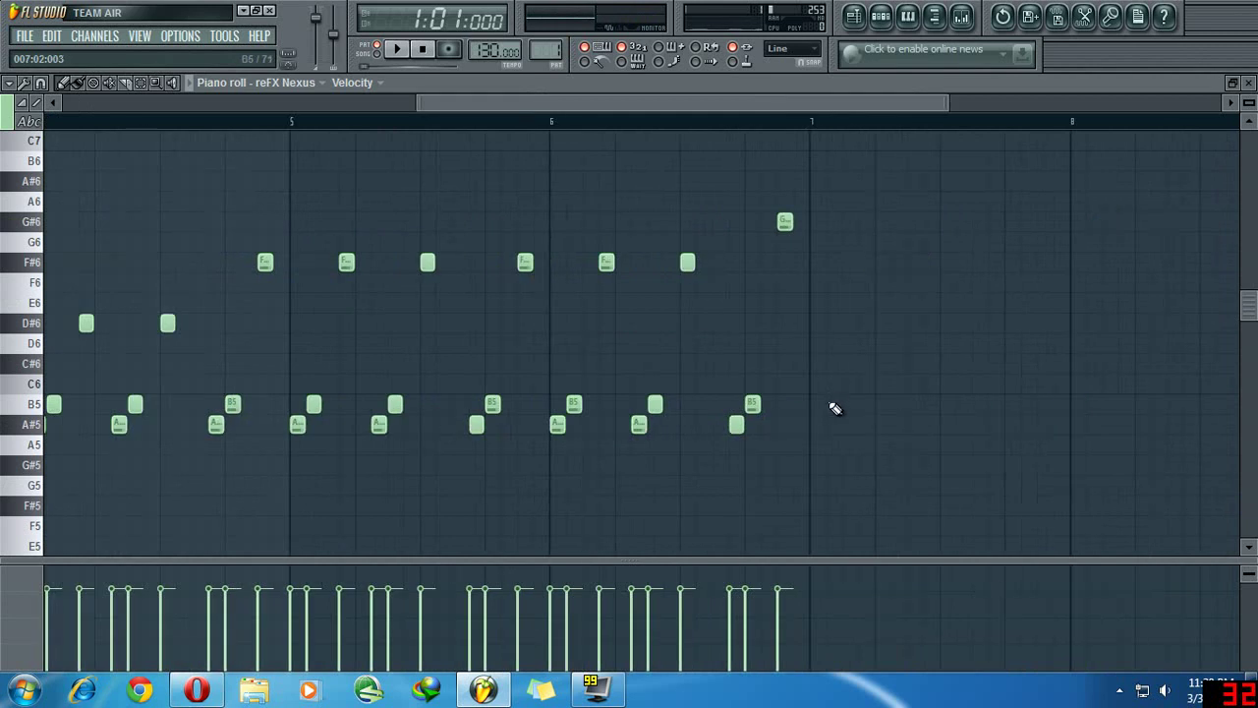
scroll(836, 408, "up", 1)
left_click_drag(851, 493, 726, 183)
left_click_drag(720, 430, 814, 430)
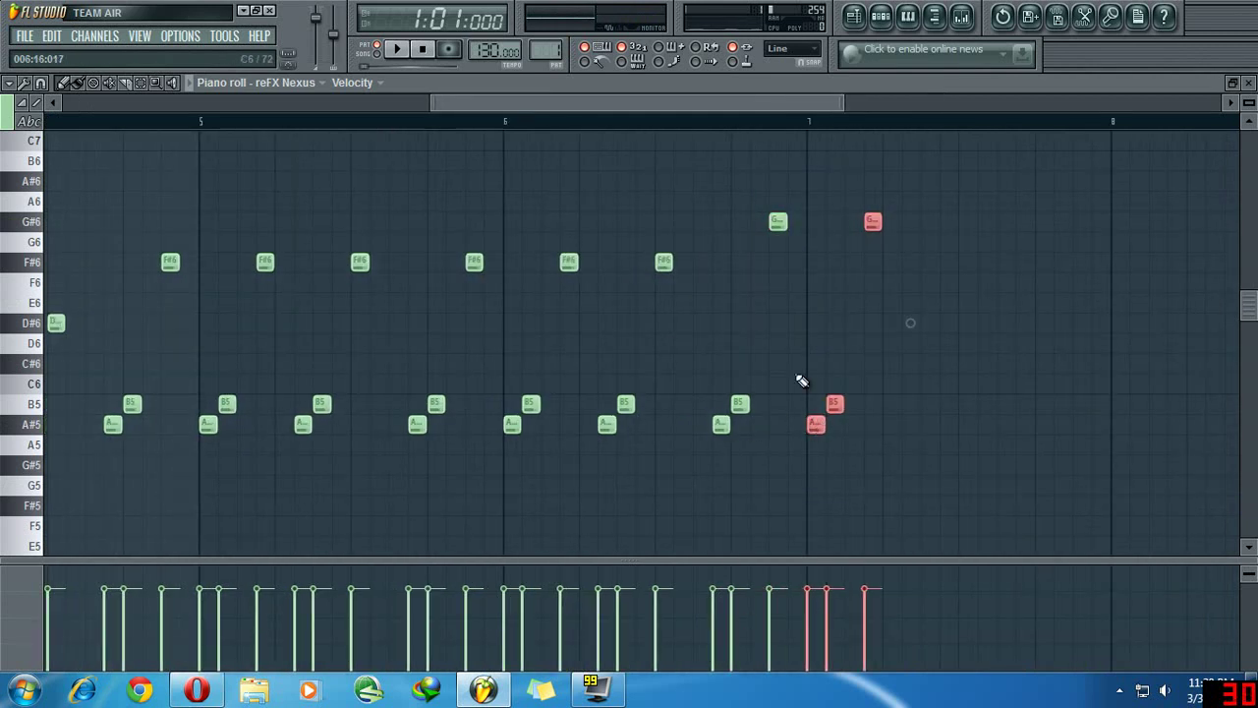
Copy the motif at the start of bar 7 to steps 5 and 12 of the same bar at the same pitch.
left_click_drag(773, 103, 875, 104)
left_click(587, 482)
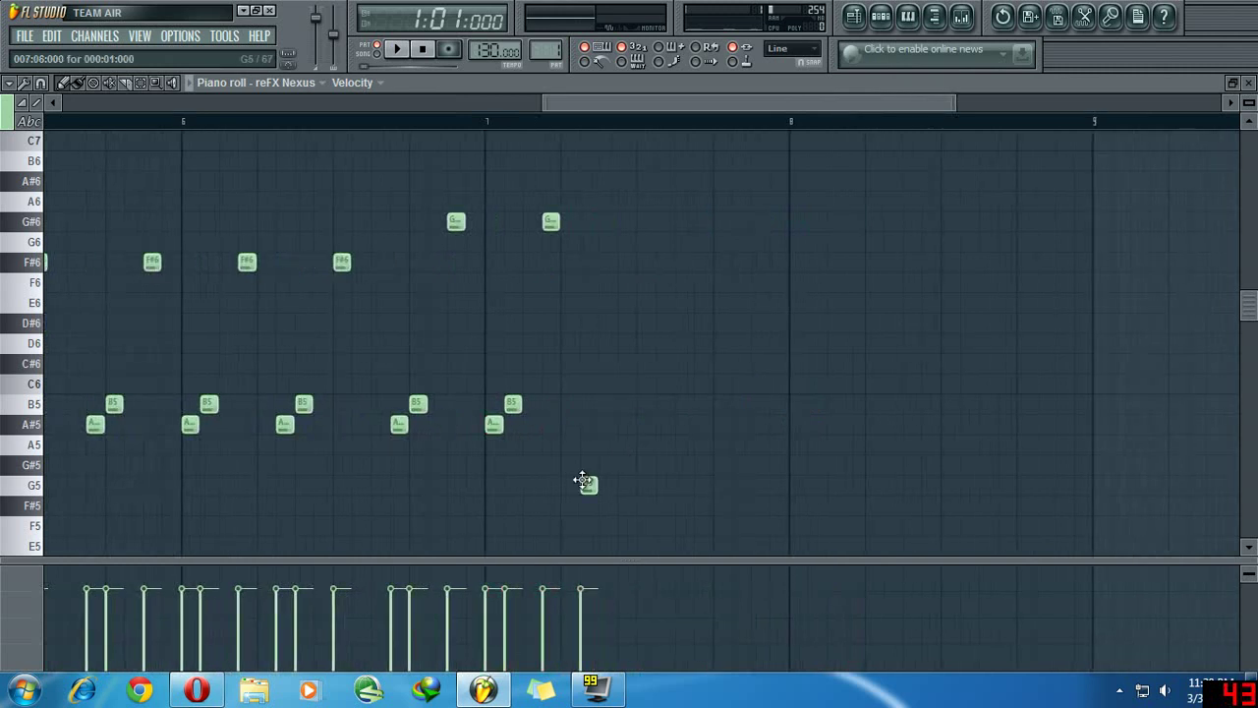
left_click_drag(598, 494, 467, 177)
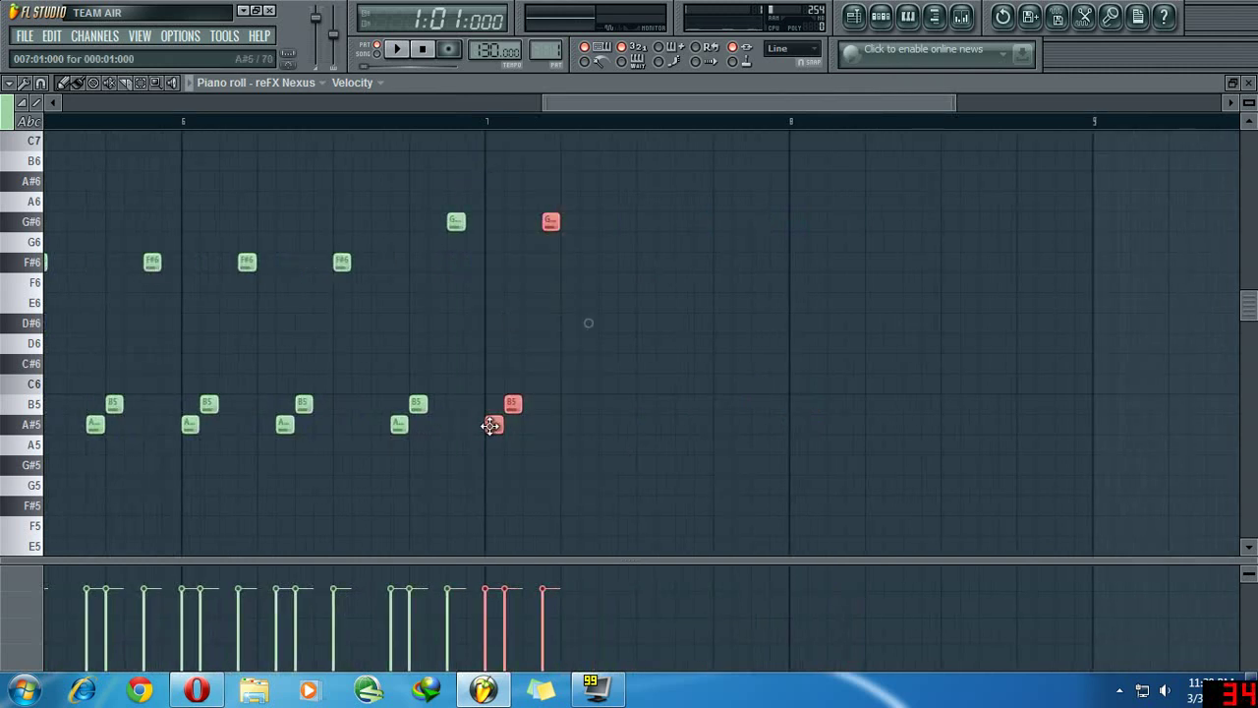
left_click_drag(489, 425, 703, 425)
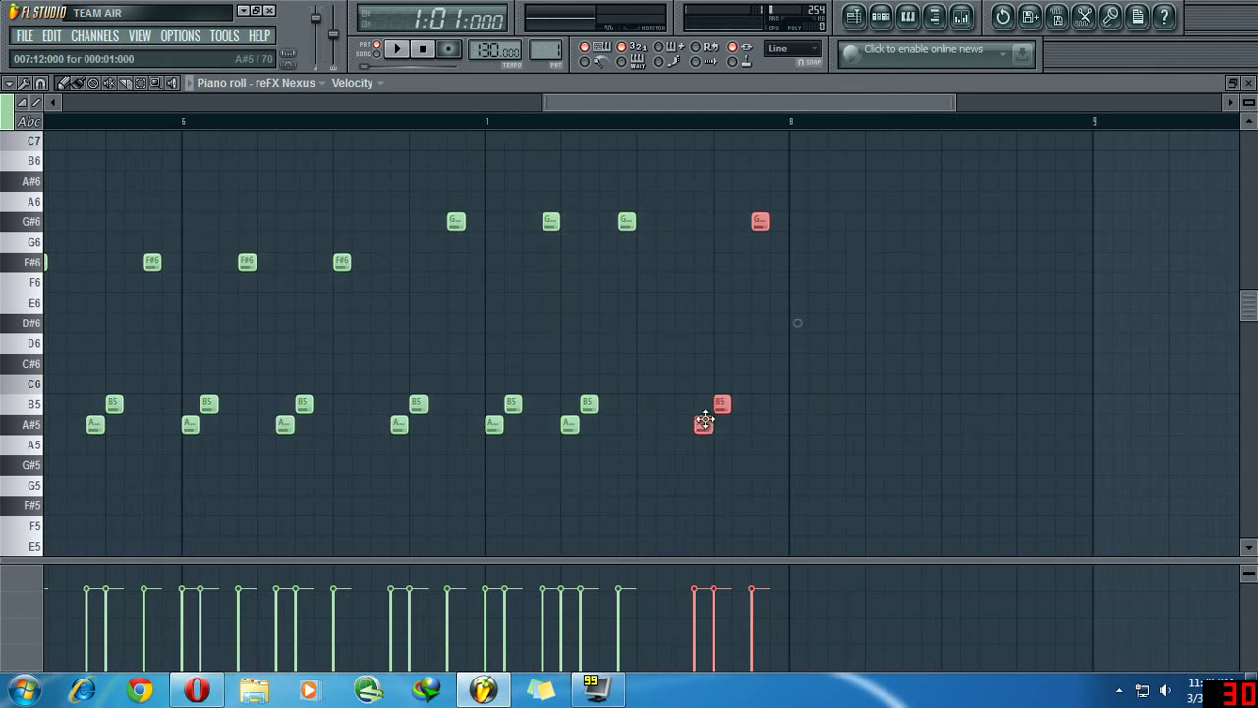
Play the melody from the middle of bar 6 to check the timing of the motifs in bar 7.
left_click(581, 118)
left_click_drag(626, 97, 679, 101)
key("space")
left_click(299, 119)
key("space")
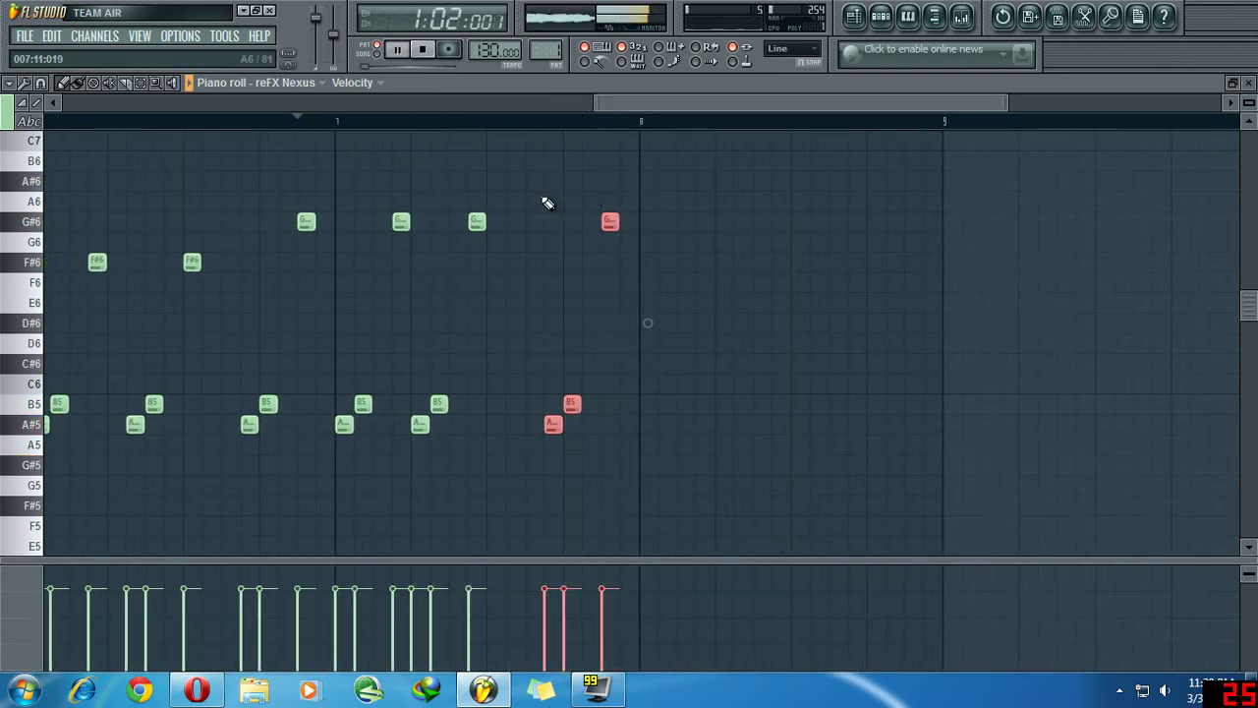
key("space")
left_click(187, 119)
key("space")
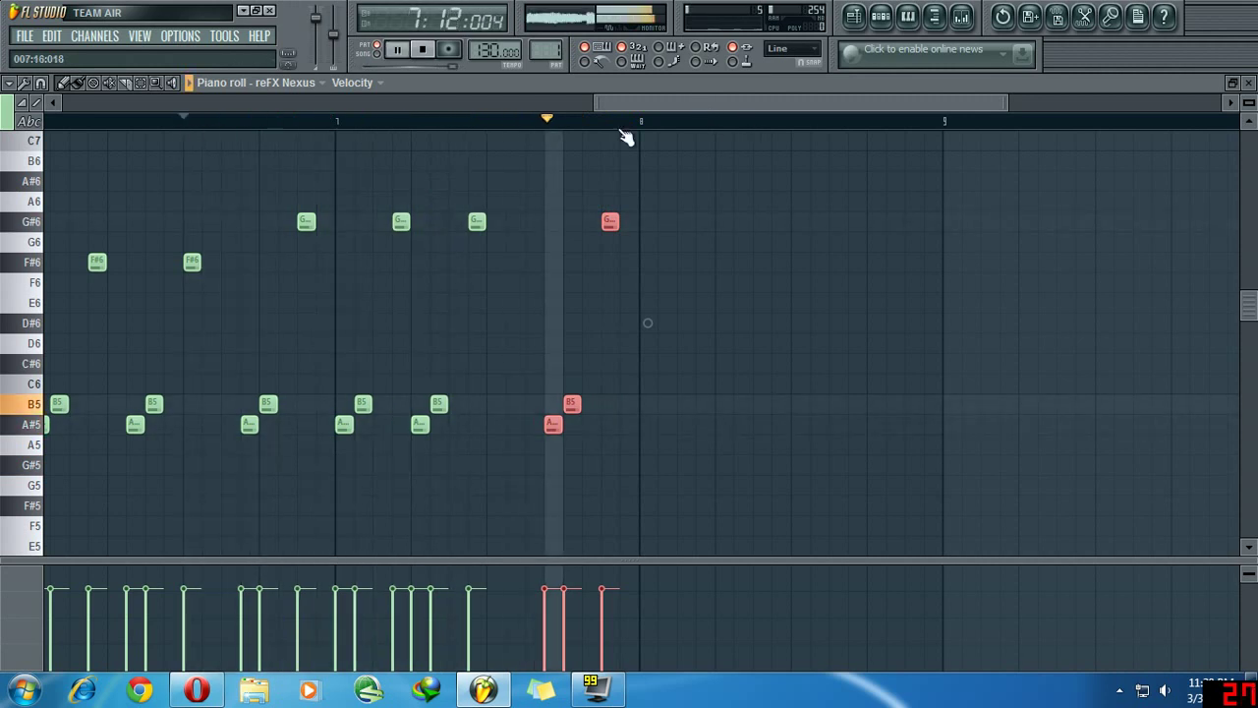
key("space")
Move the middle motif of bar 7 one step later, to step 6, and listen to the passage again.
left_click_drag(483, 452, 416, 208)
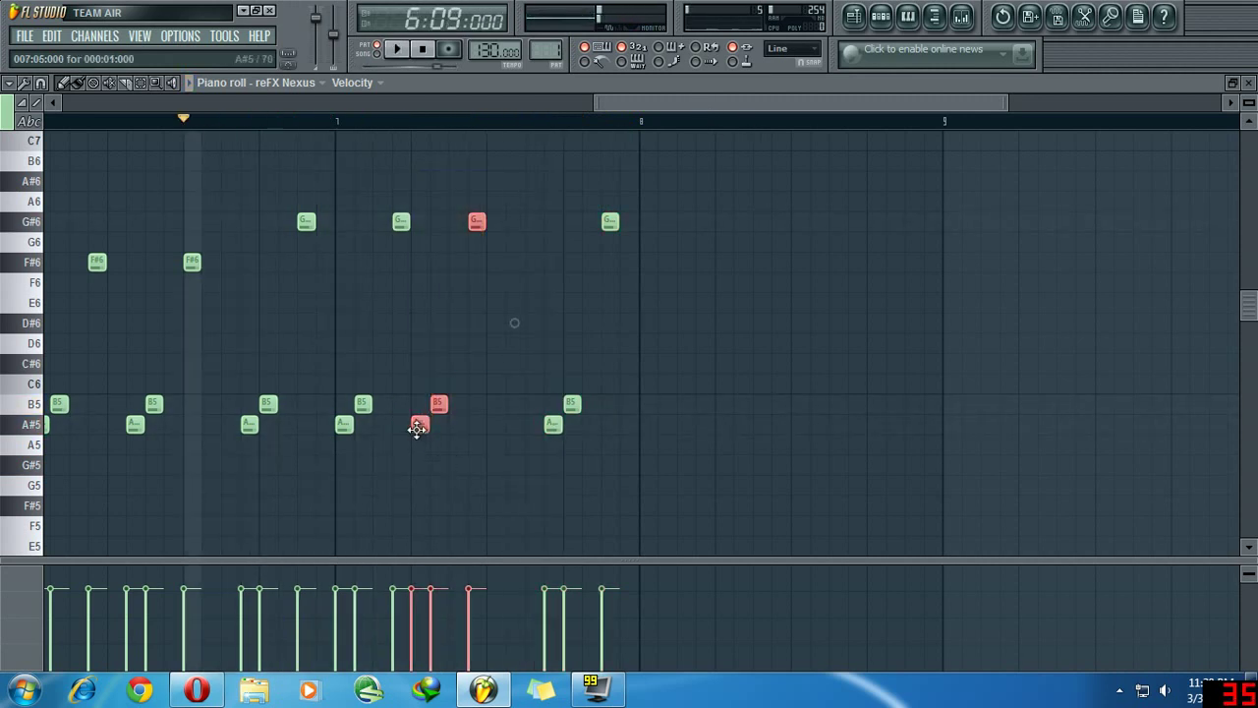
left_click_drag(417, 429, 438, 427)
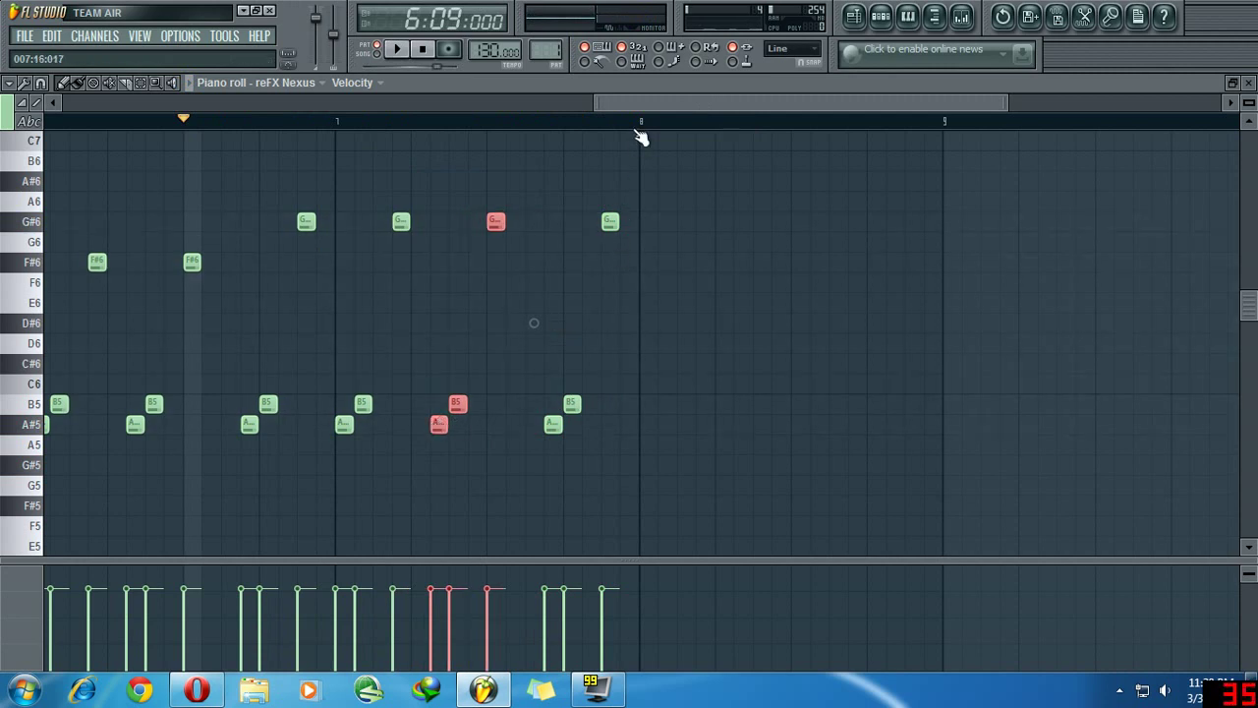
key("space")
left_click_drag(632, 104, 667, 106)
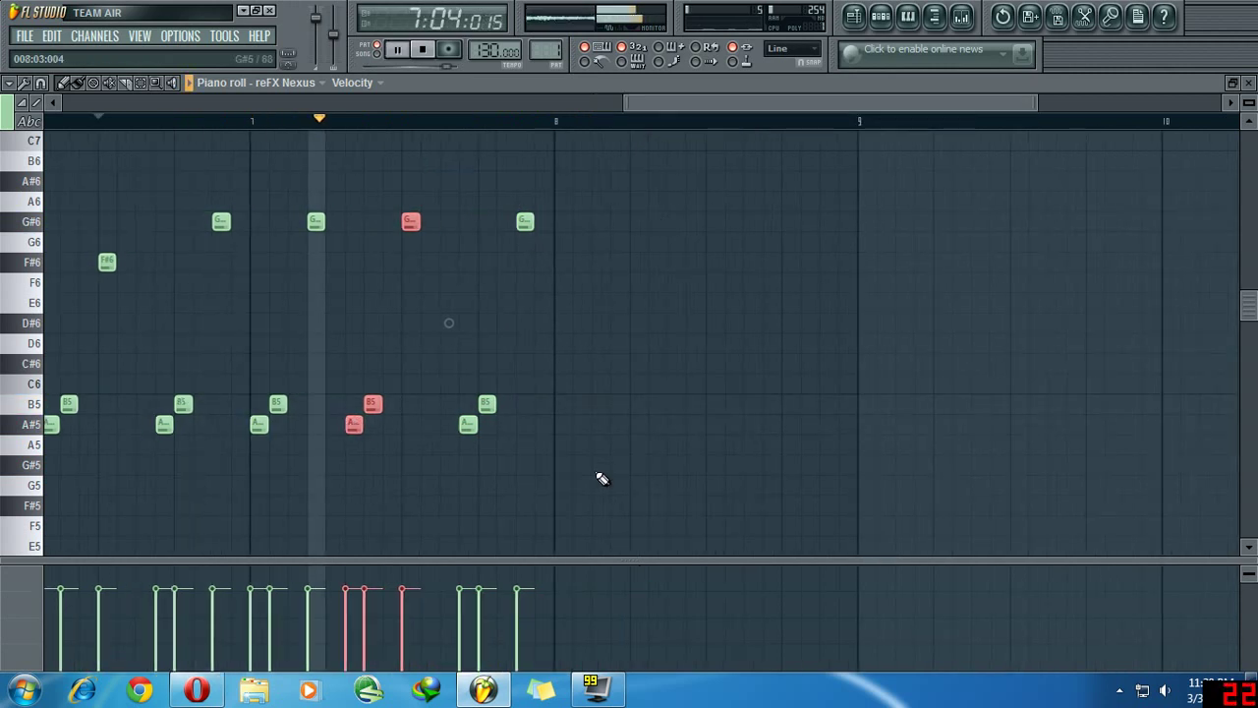
key("space")
Copy the three motifs of bar 7 into bar 8 at the same pitch and deselect them.
left_click_drag(590, 472, 277, 224)
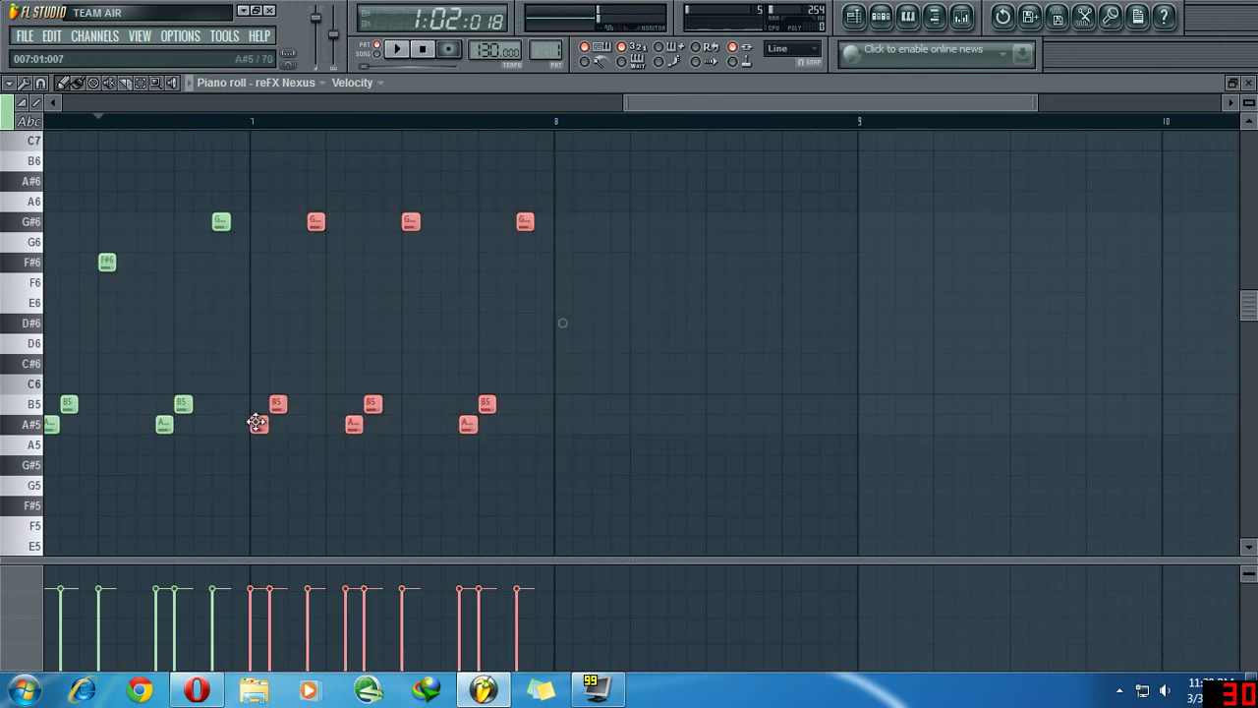
left_click_drag(255, 423, 561, 422)
left_click(897, 346)
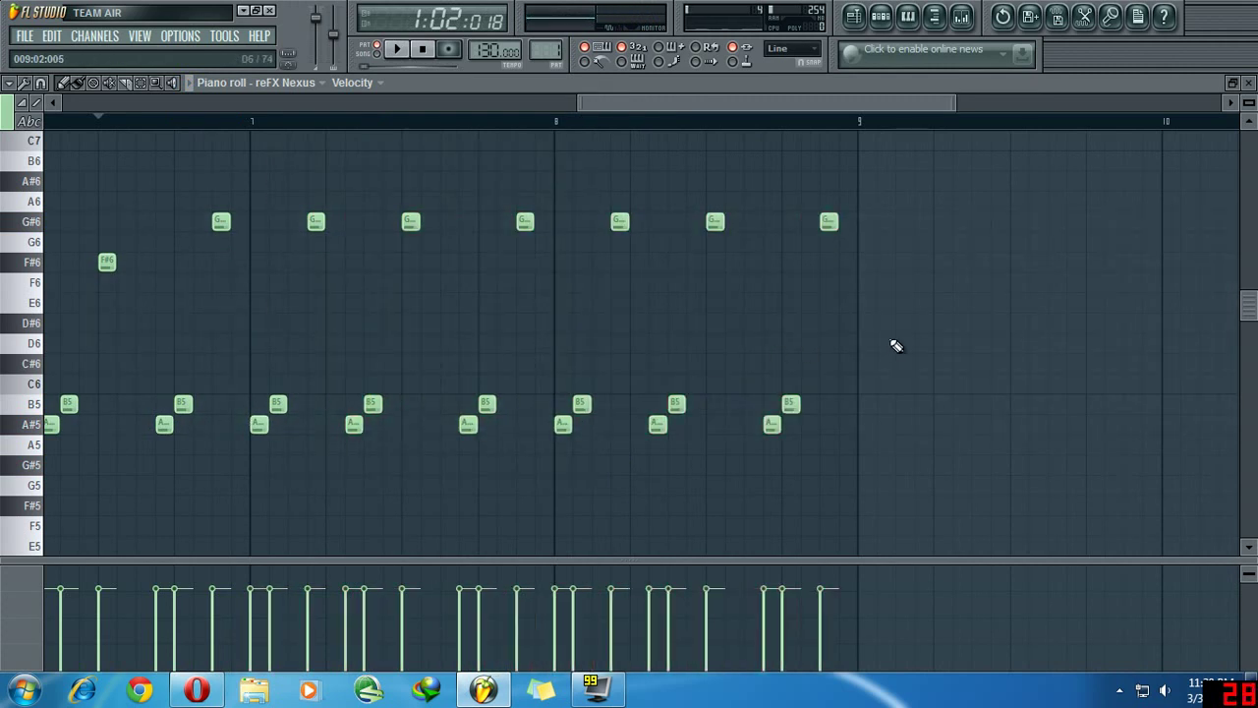
Add a rising ending with an A#6 note on step 16 of bar 8 and a B6 note at the start of bar 9.
scroll(829, 343, "up", 2)
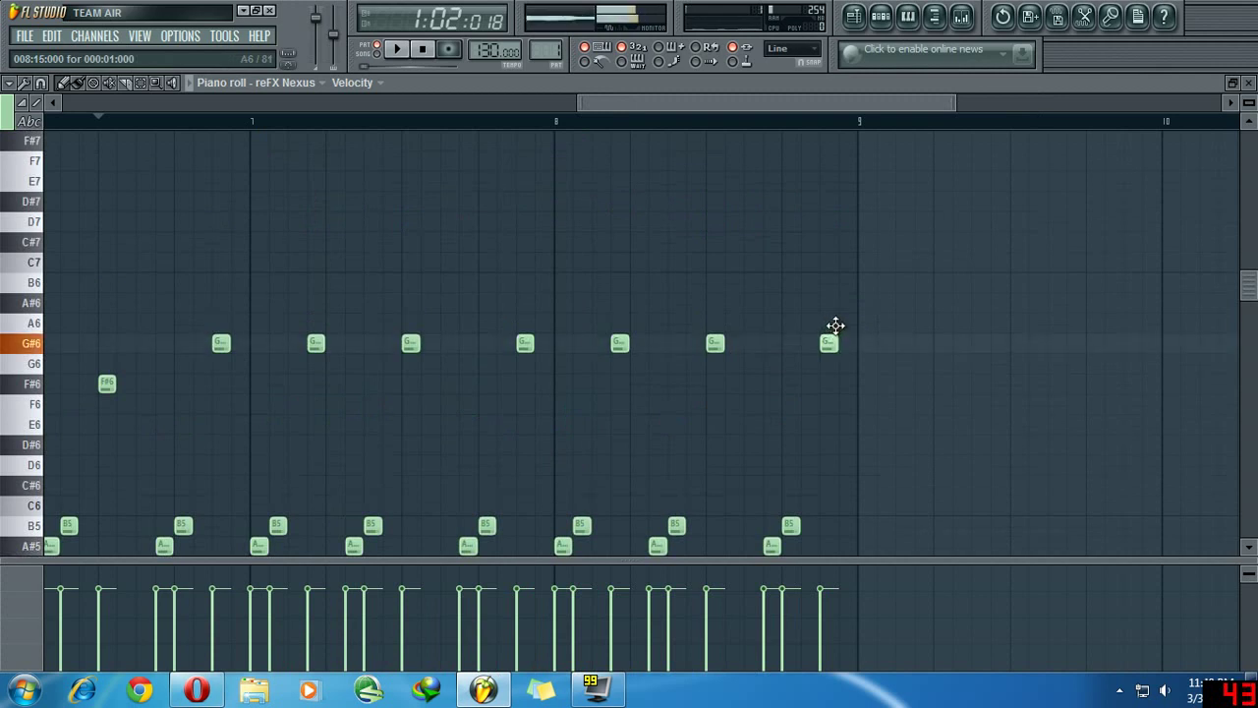
left_click(842, 317)
left_click_drag(846, 303, 847, 301)
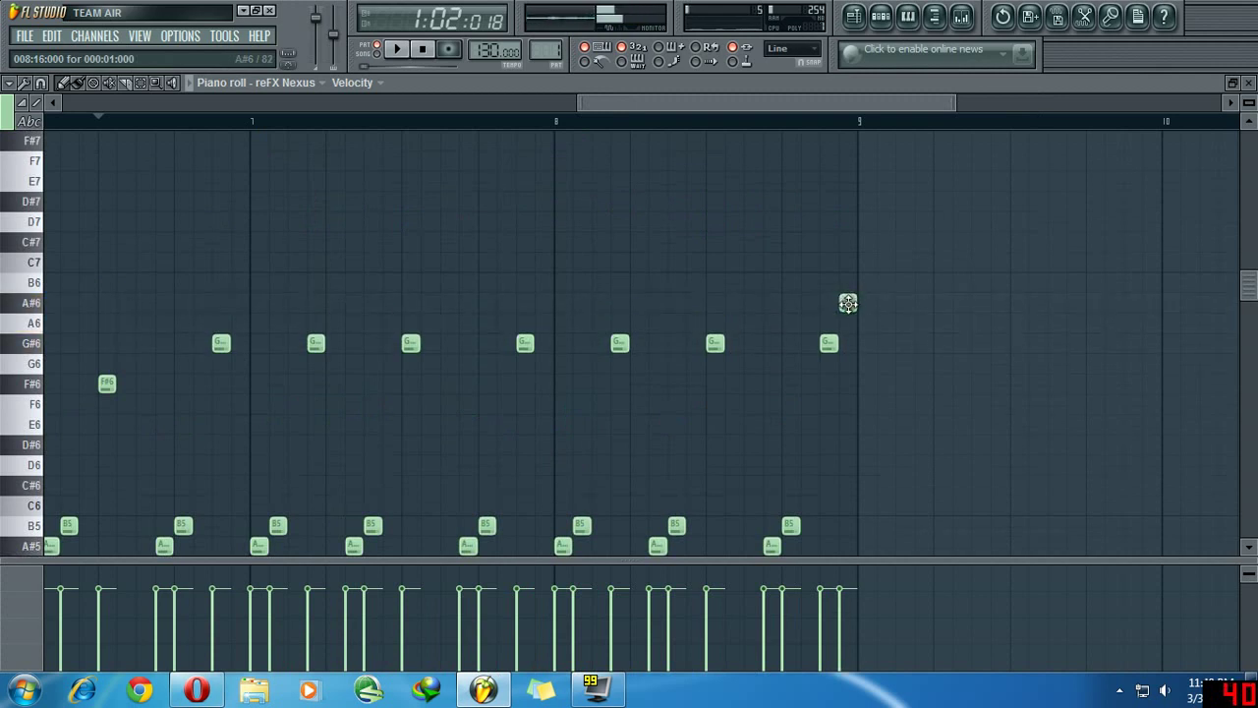
left_click(867, 282)
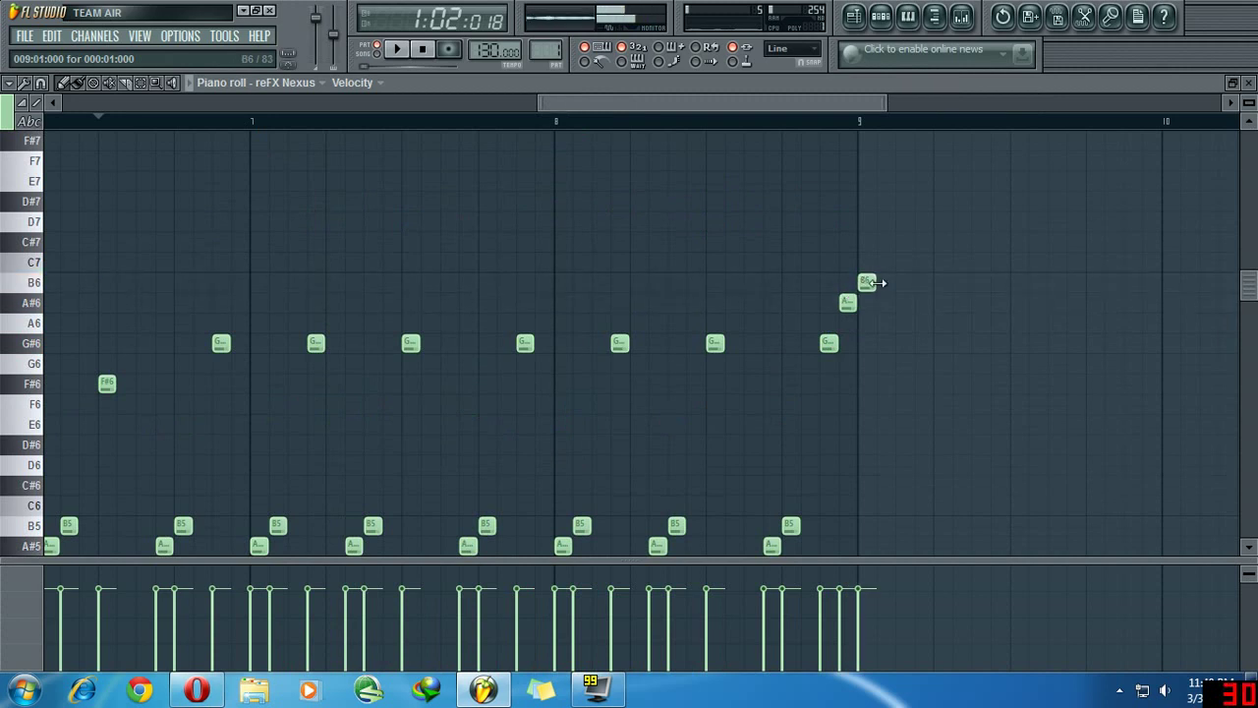
Play the whole melody from bar 1 and follow it across all eight bars.
key("space")
scroll(747, 337, "down", 2)
scroll(694, 300, "down", 2)
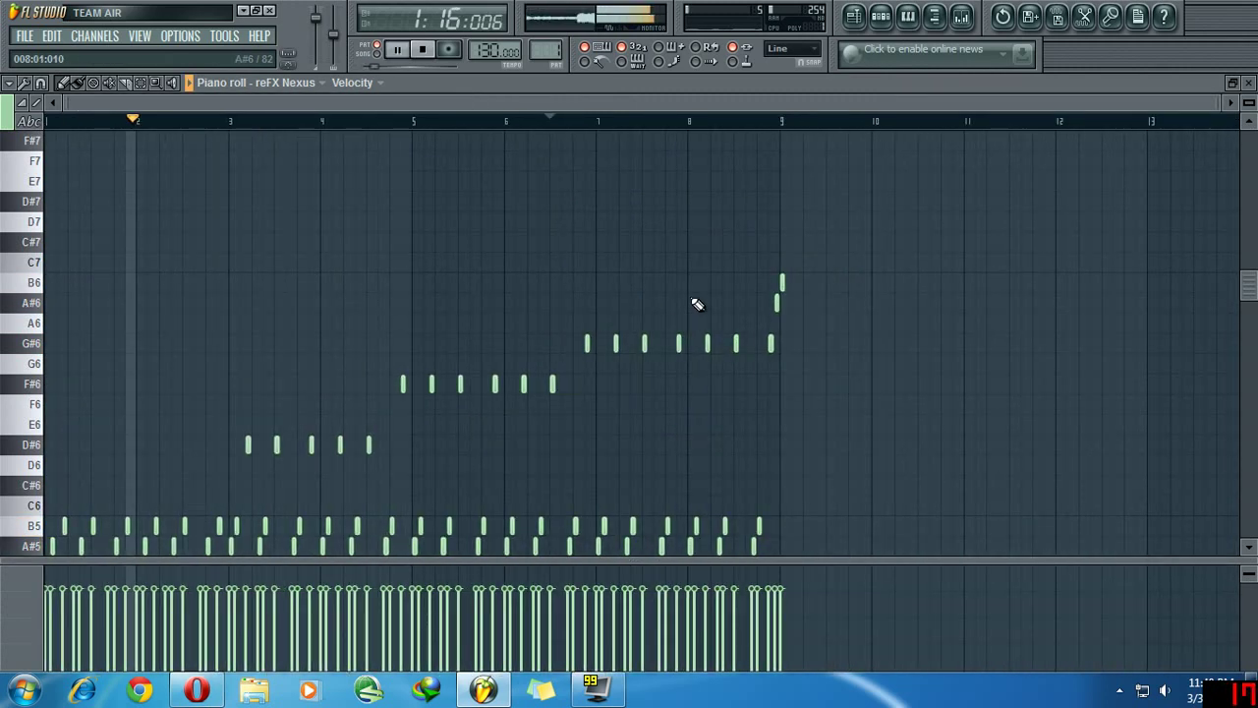
scroll(696, 304, "down", 4)
scroll(695, 304, "up", 3)
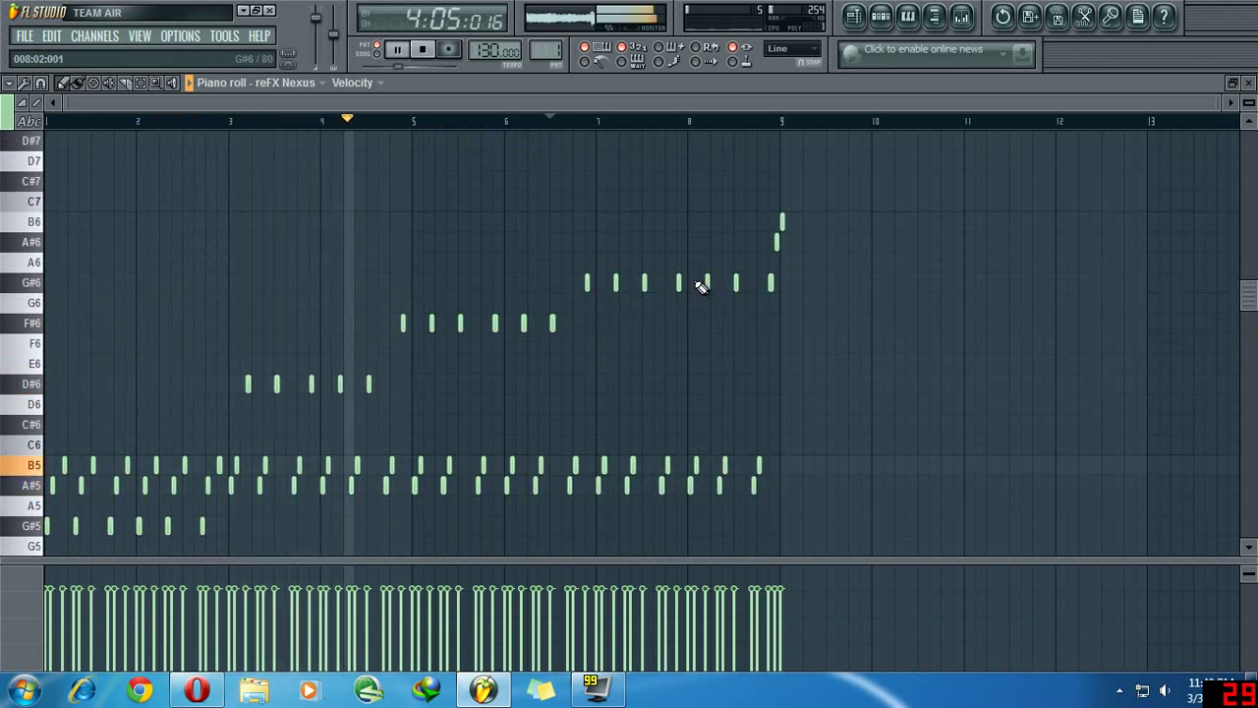
scroll(702, 284, "down", 1)
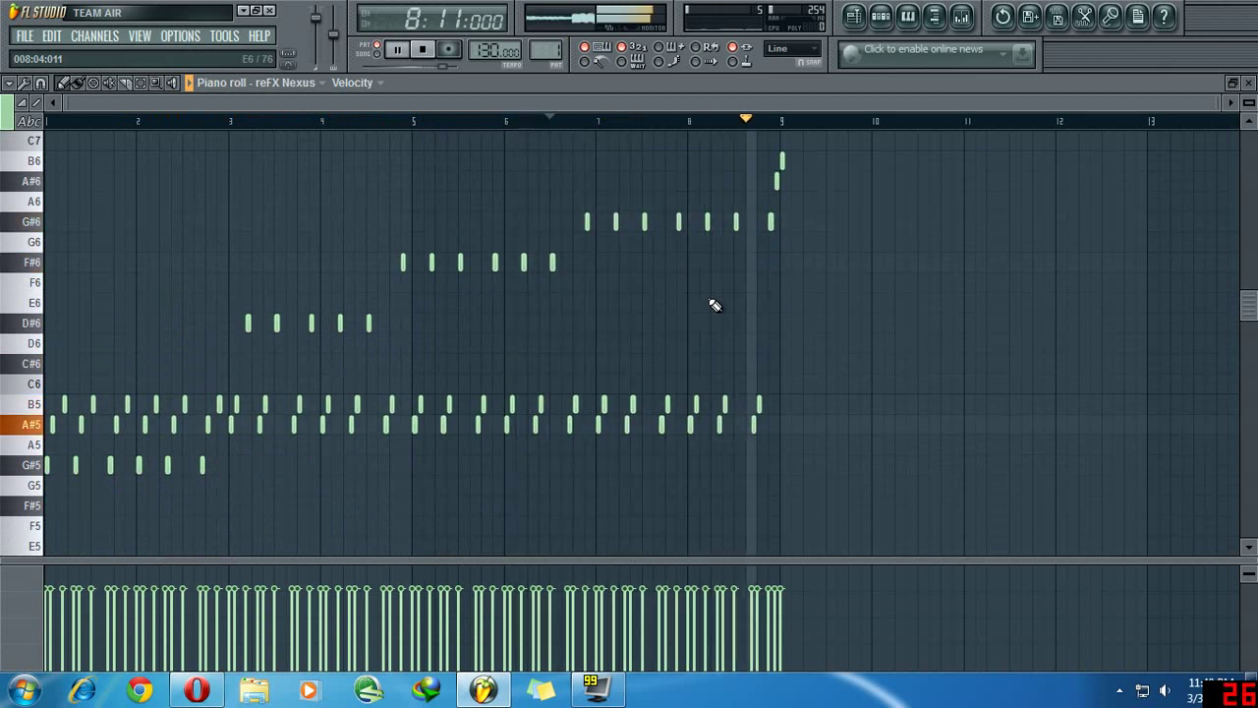
key("space")
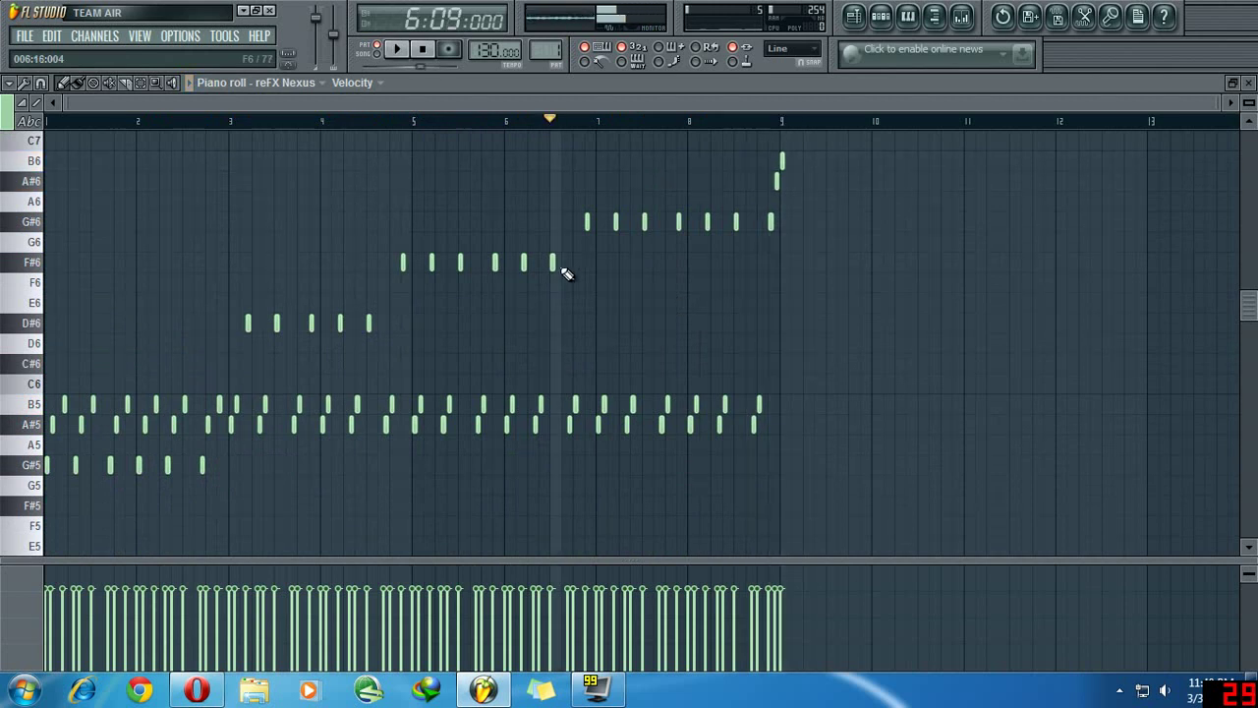
Turn off the note names, select all notes and compress them in time so the melody ends exactly where bar 9 starts.
left_click(51, 125)
left_click_drag(915, 544, 10, 116)
scroll(1124, 479, "up", 4)
left_click_drag(857, 102, 660, 103)
left_click(35, 125)
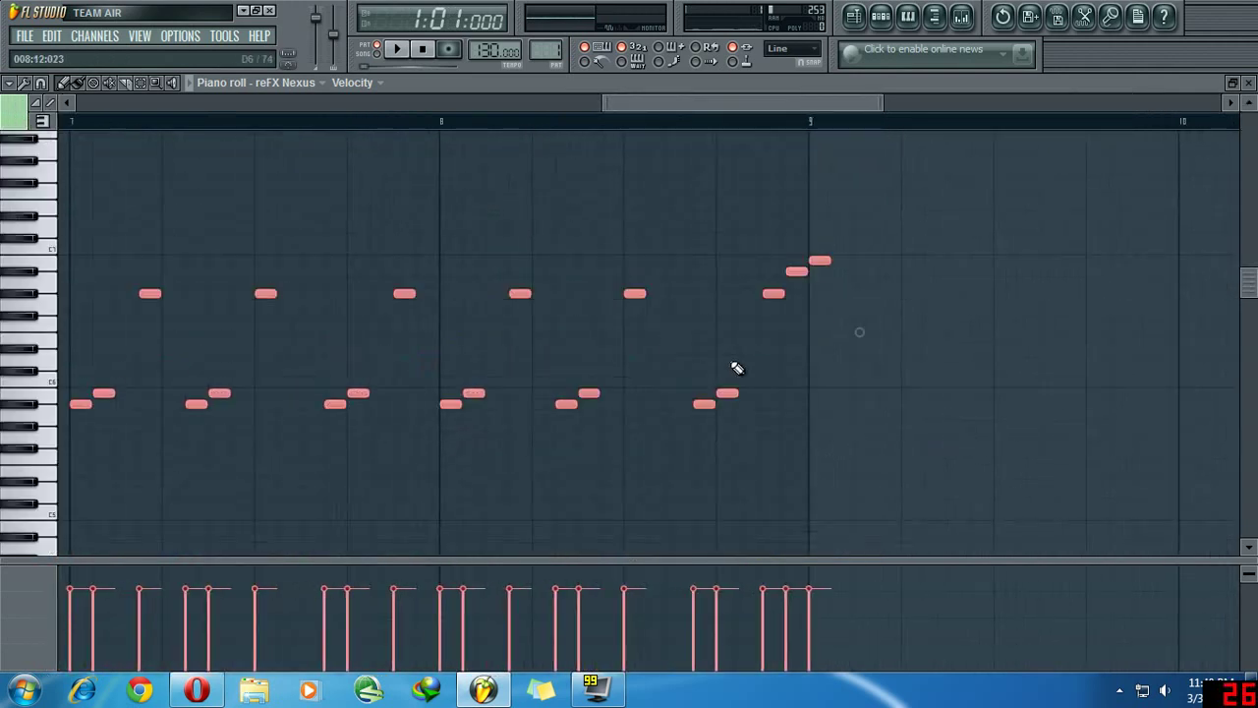
scroll(896, 371, "up", 4)
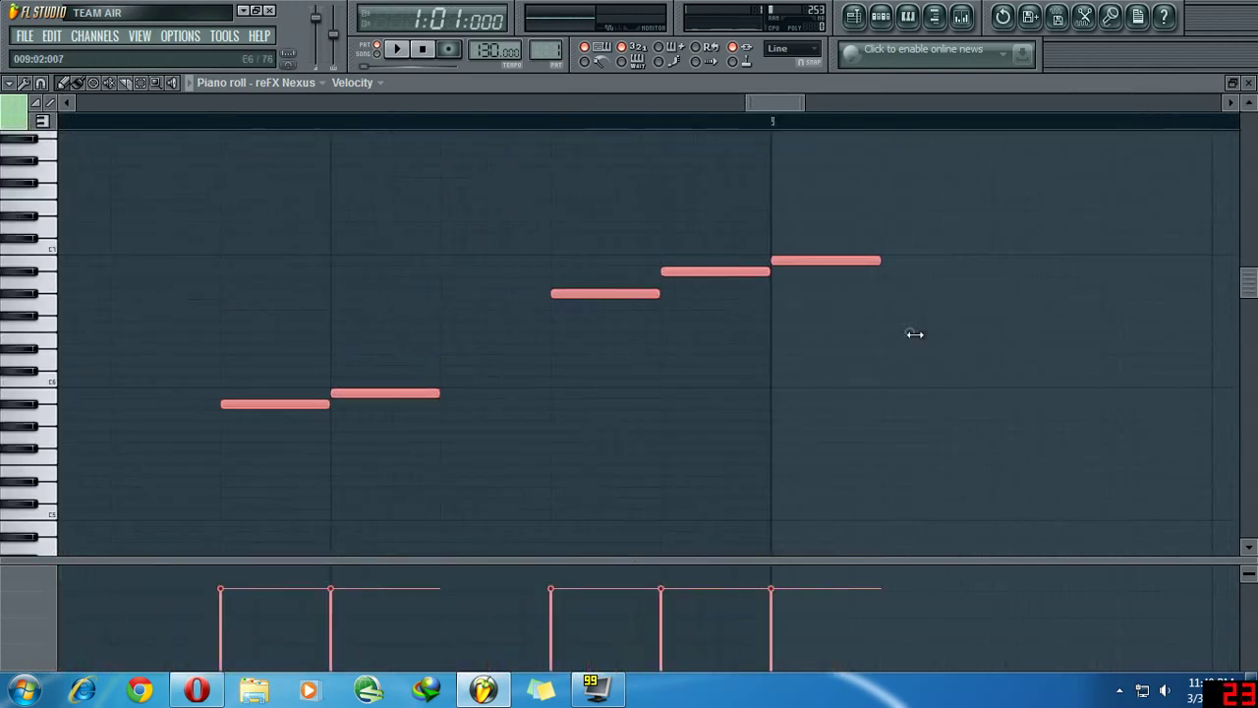
scroll(914, 334, "up", 2)
scroll(889, 330, "down", 2)
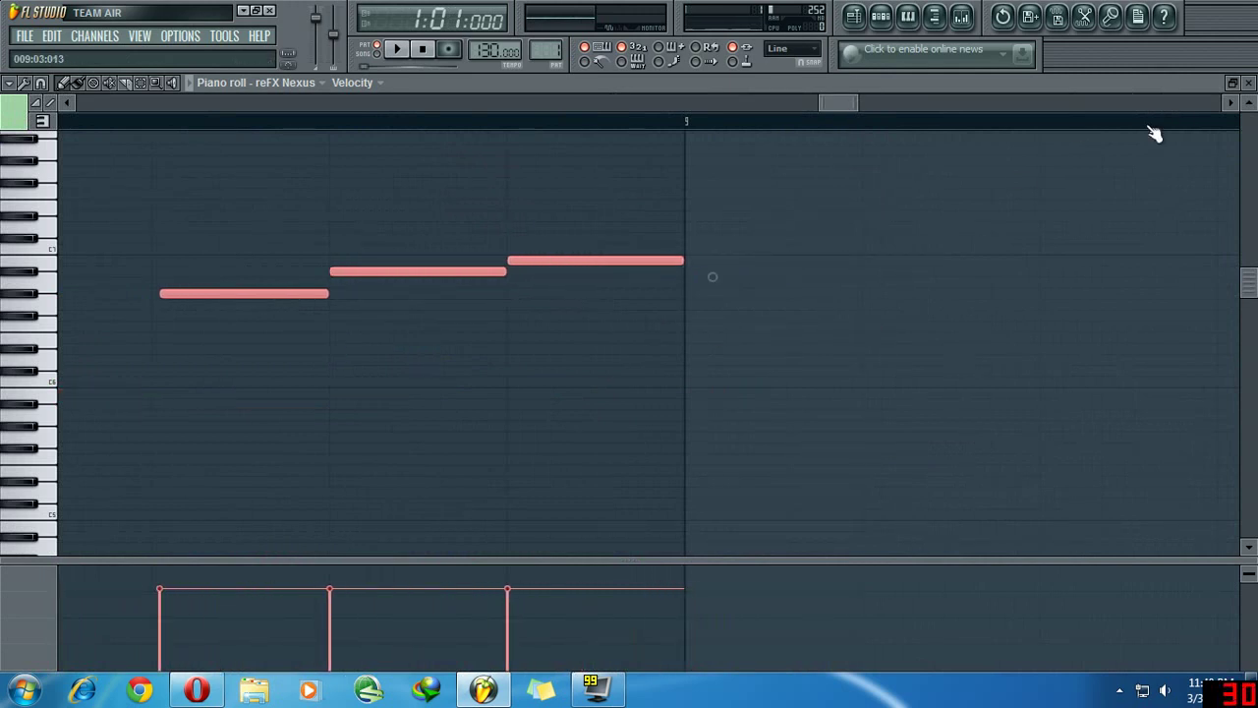
Close the piano roll and copy the notes of the reFX Nexus channel into the reFX Nexus #2 channel.
left_click(1248, 82)
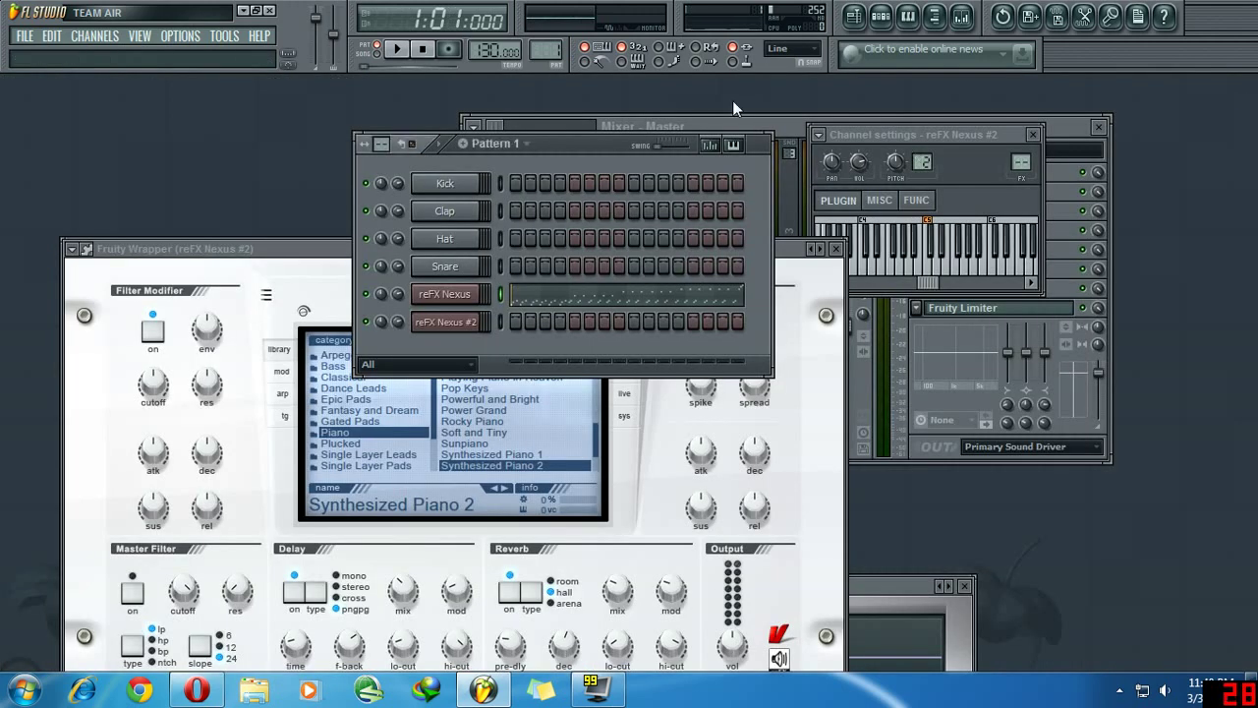
left_click_drag(599, 150, 433, 159)
right_click(284, 295)
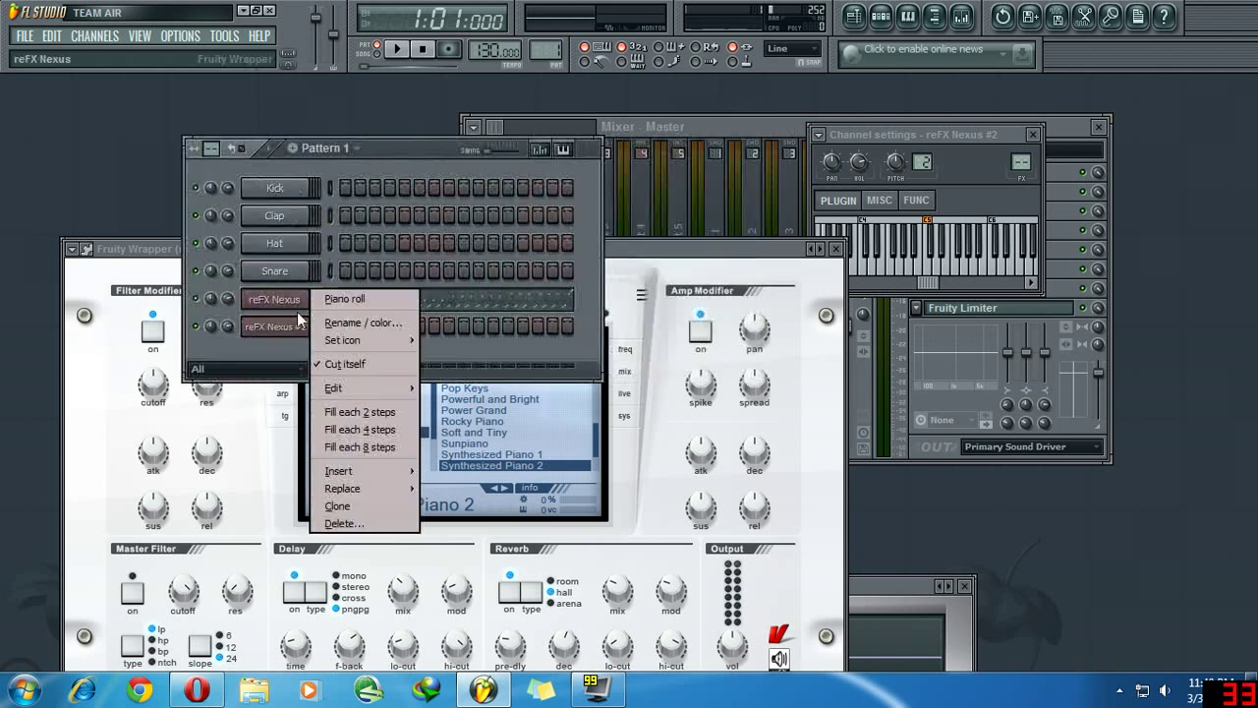
mouse_move(405, 387)
left_click(444, 403)
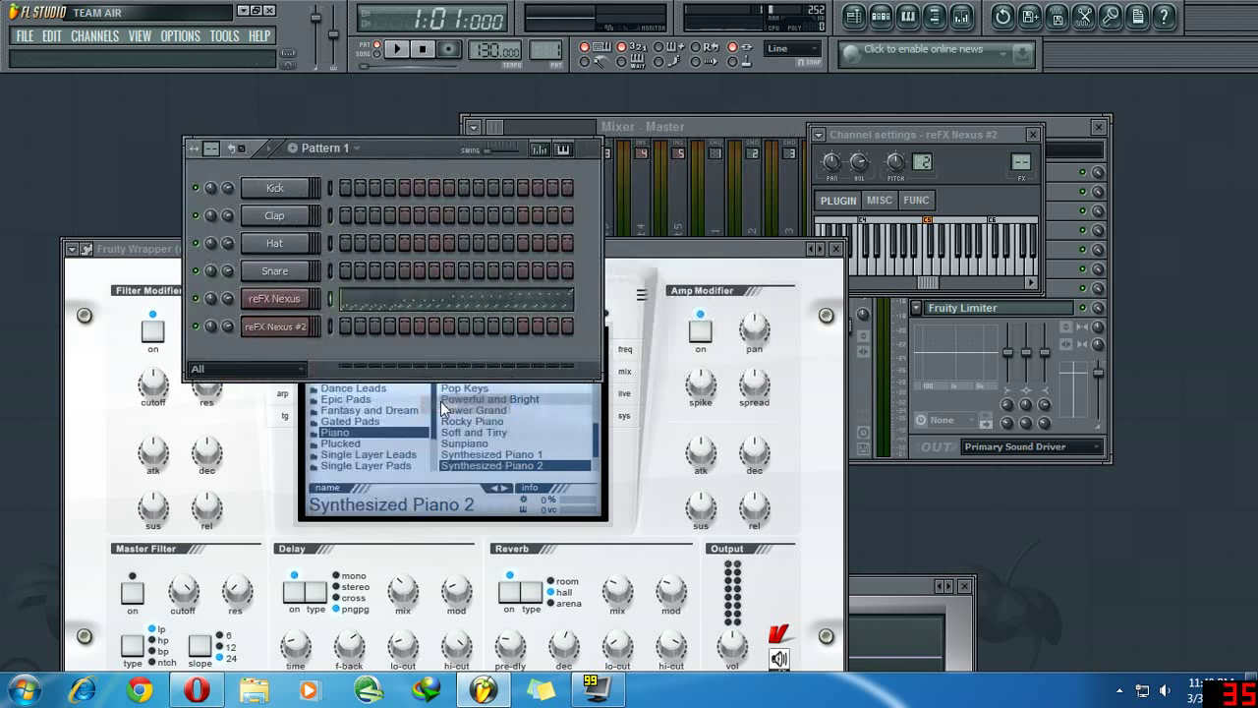
right_click(287, 325)
mouse_move(374, 423)
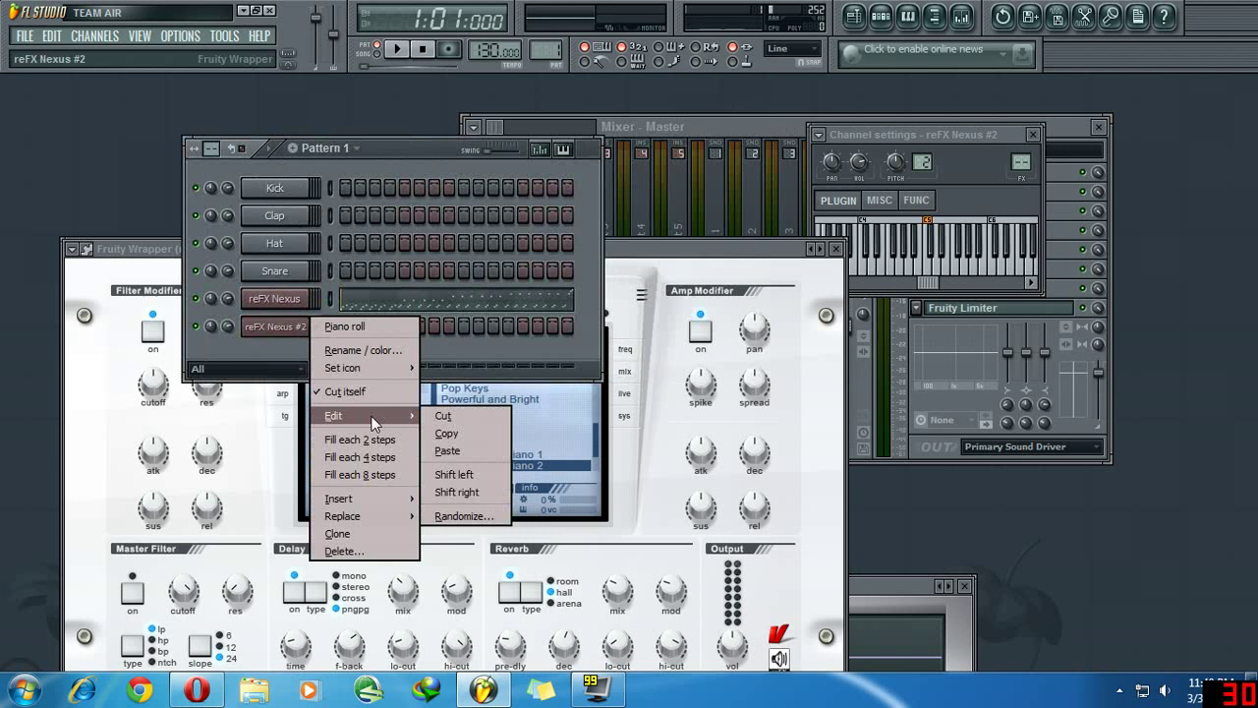
left_click(451, 441)
Play both Nexus channels together while adjusting the volume of reFX Nexus #2, and open the playlist.
key("space")
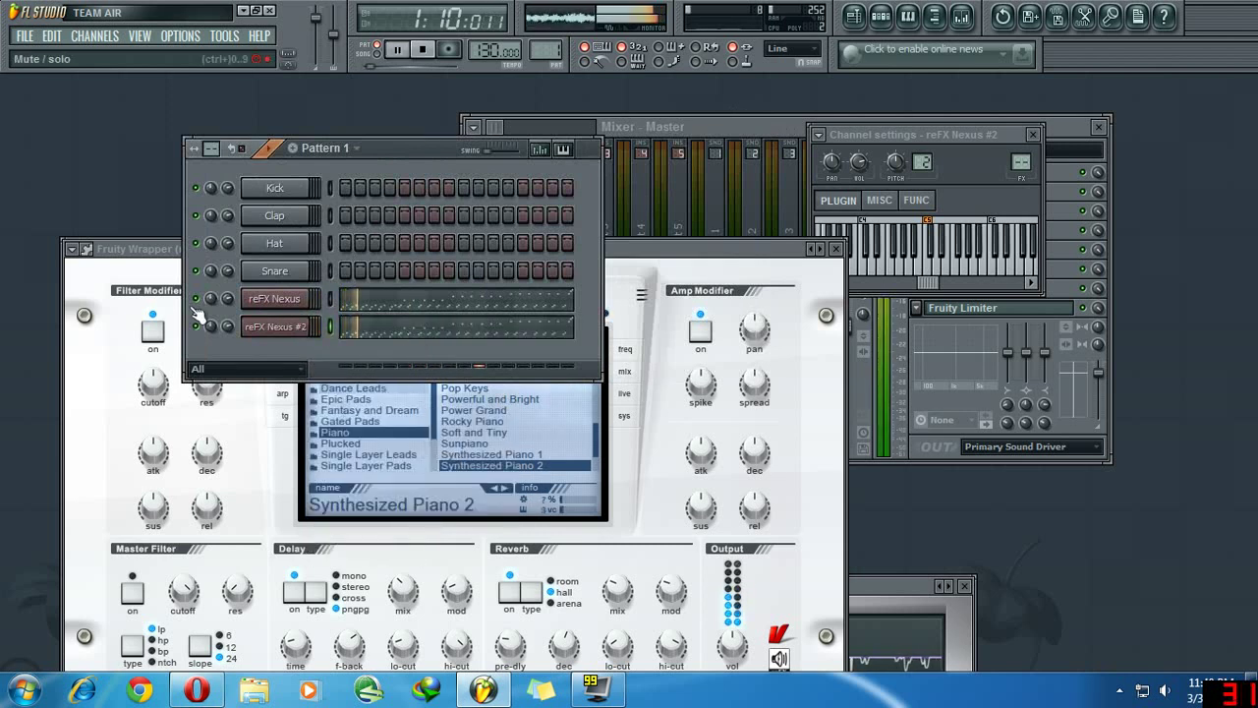
mouse_move(227, 328)
left_mouse_down()
mouse_move(227, 354)
mouse_move(233, 324)
left_mouse_up()
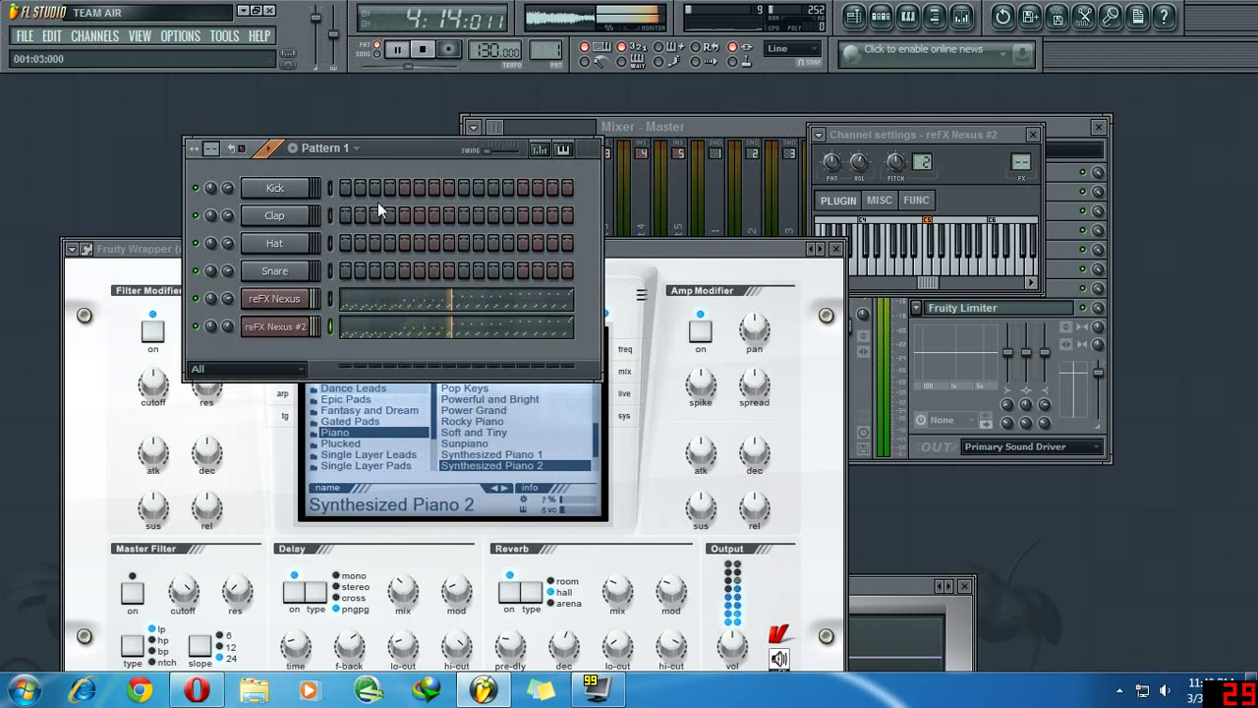
key("F5")
key("space")
Place a Pattern 1 clip on Track 1 of the playlist at the beginning of bar 1.
left_click(105, 162)
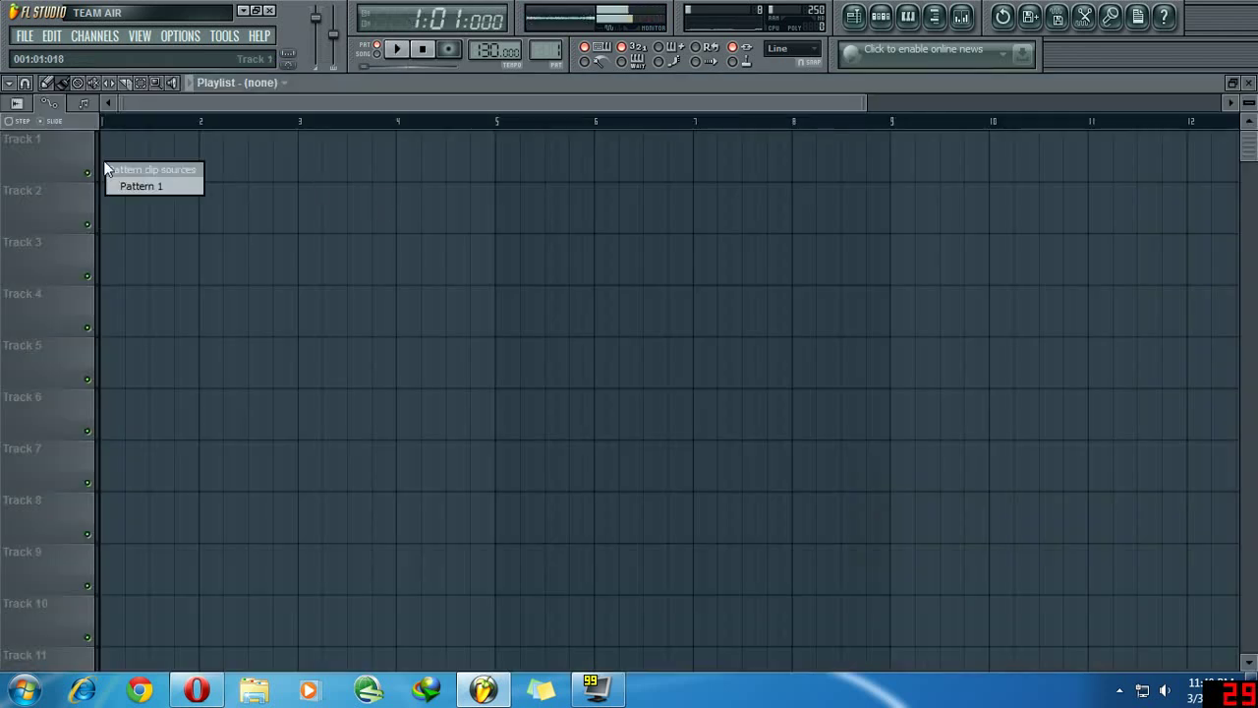
left_click(120, 187)
left_click(115, 155)
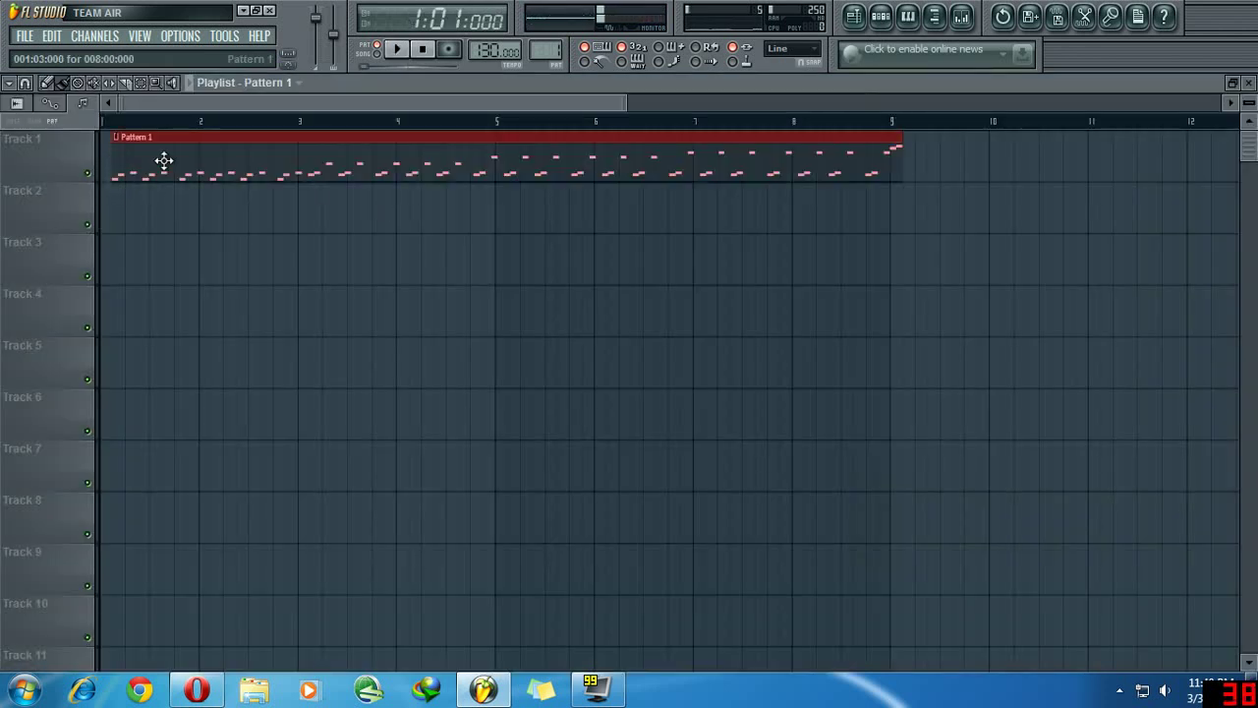
Switch playback from pattern to song mode and play the arrangement from the start.
key("space")
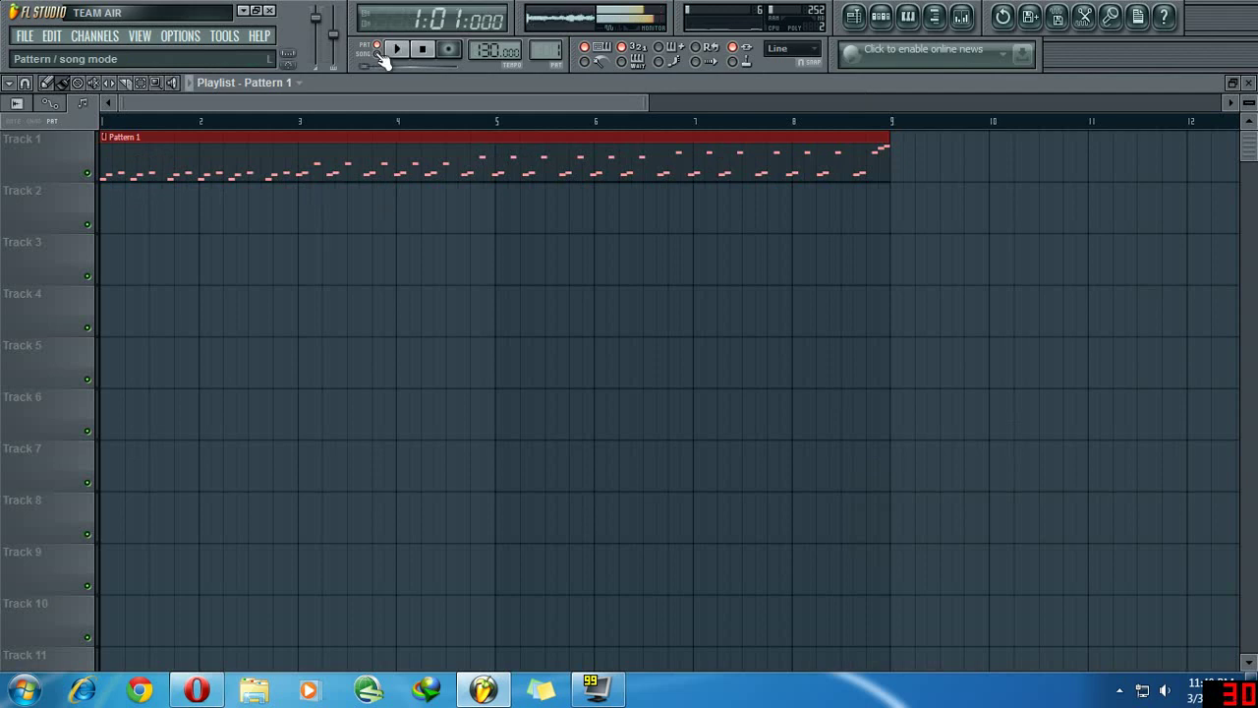
left_click(378, 55)
key("space")
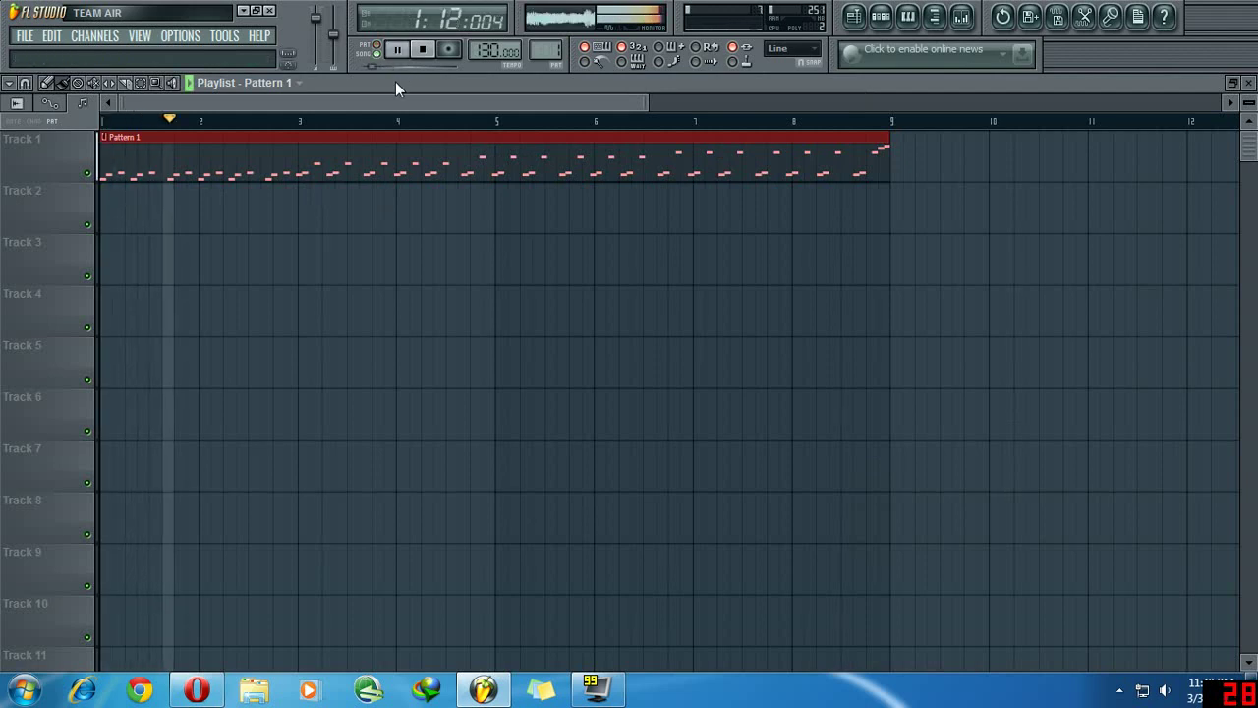